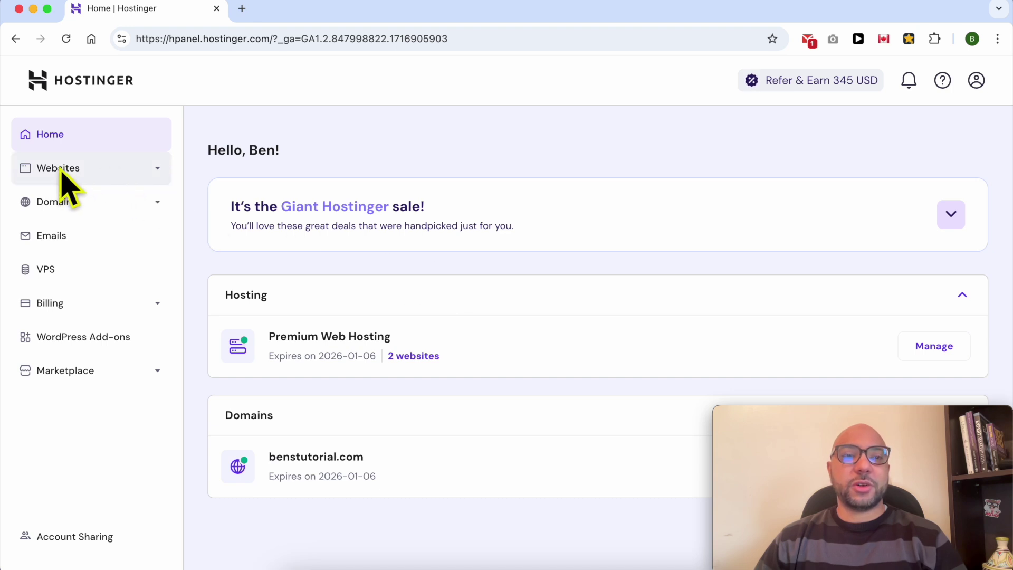
Open the Websites list from the hPanel sidebar to view the hosted sites
click(82, 169)
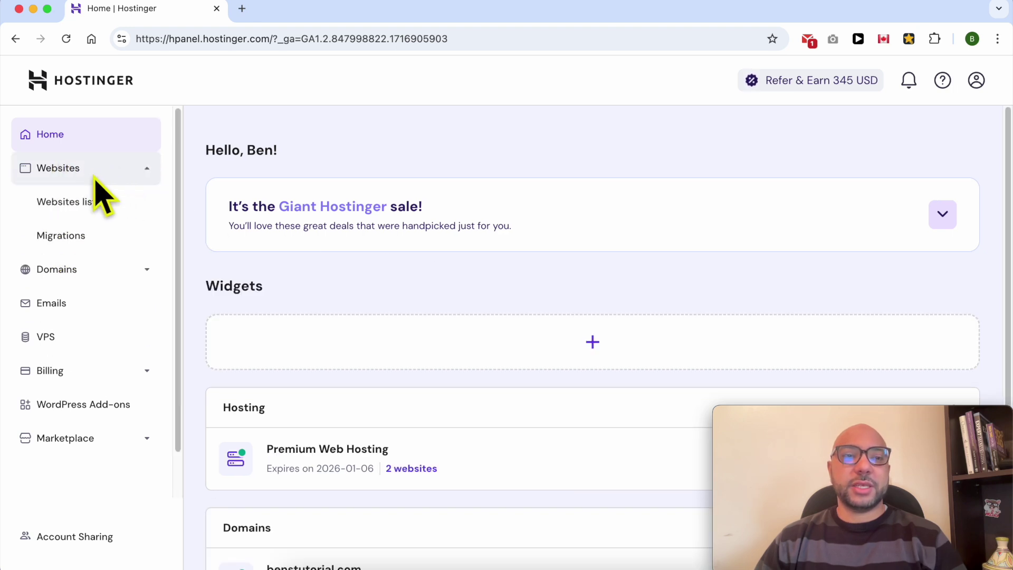
click(113, 206)
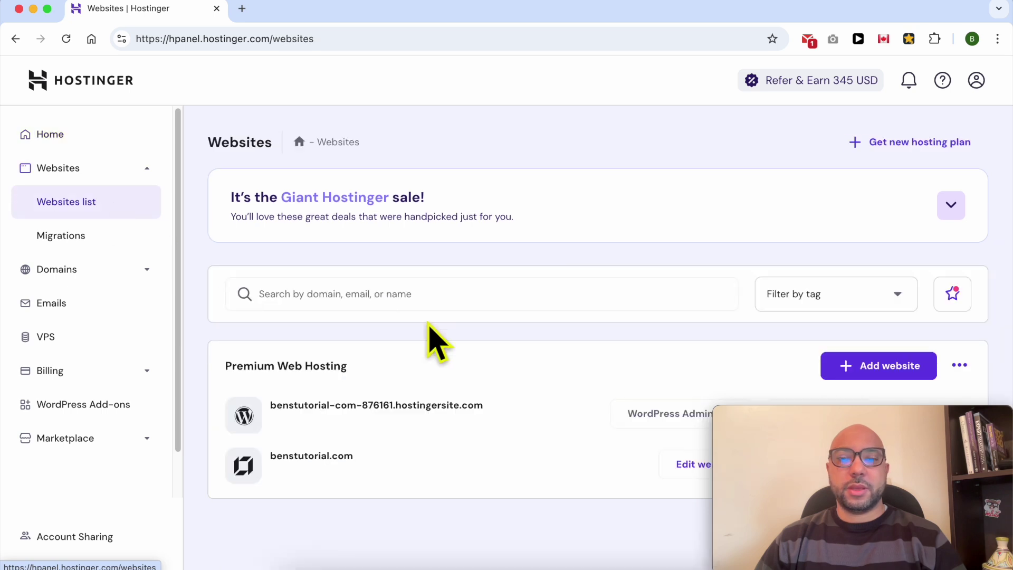
drag(798, 410, 796, 68)
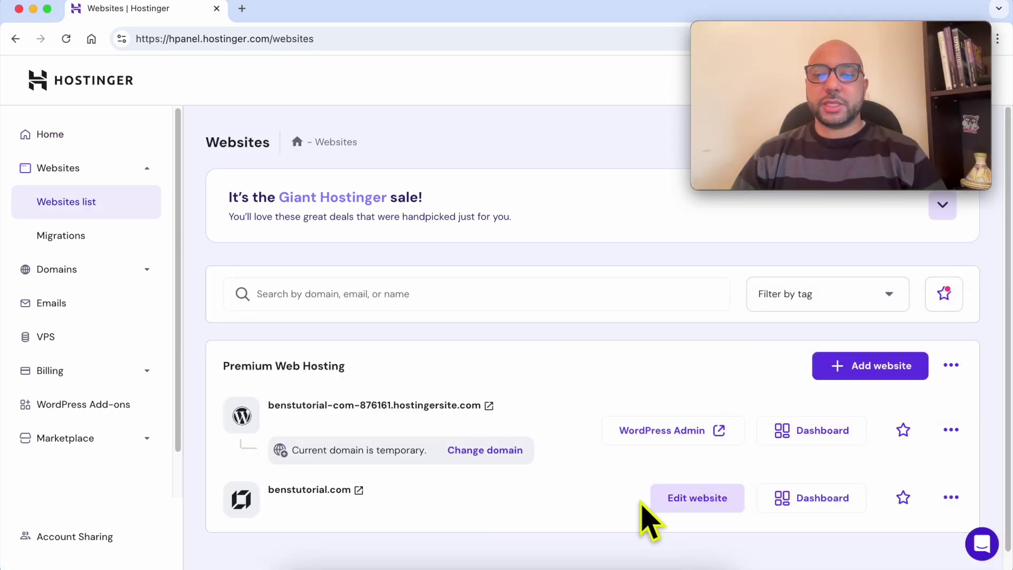
Highlight the benstutorial.com and temporary hostingersite.com domains, then choose benstutorial.com to edit
double_click(464, 507)
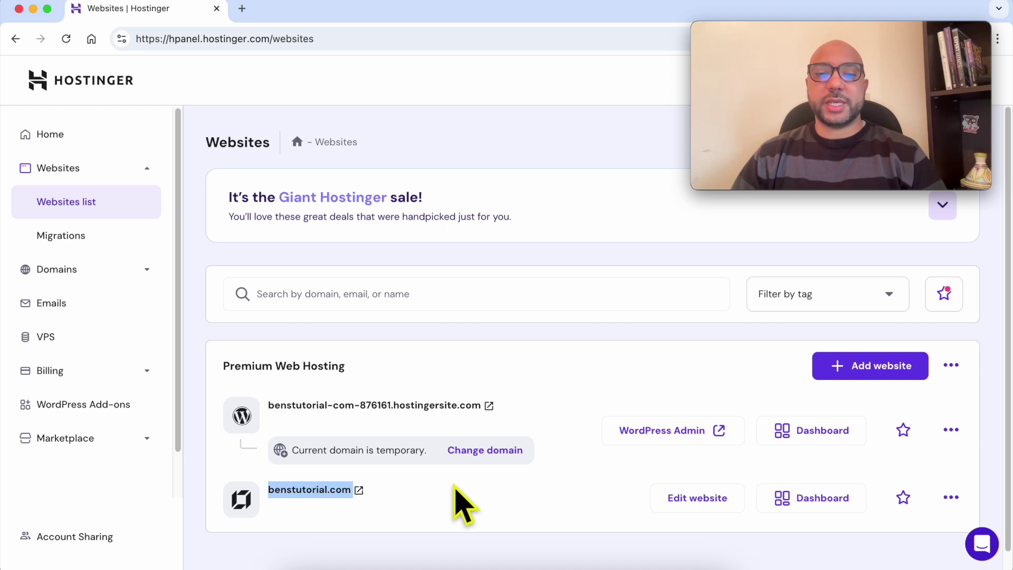
click(464, 507)
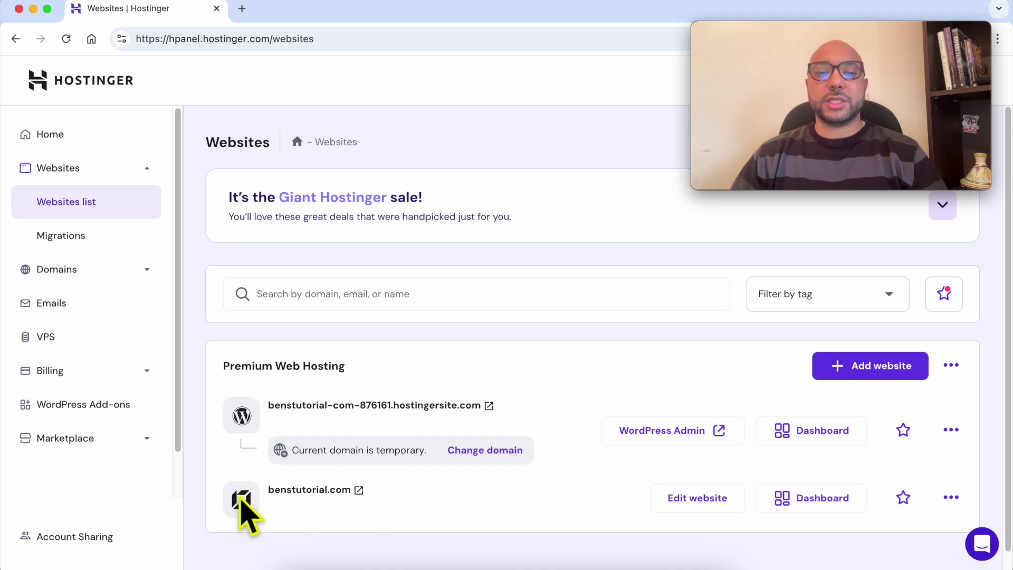
drag(248, 495, 386, 494)
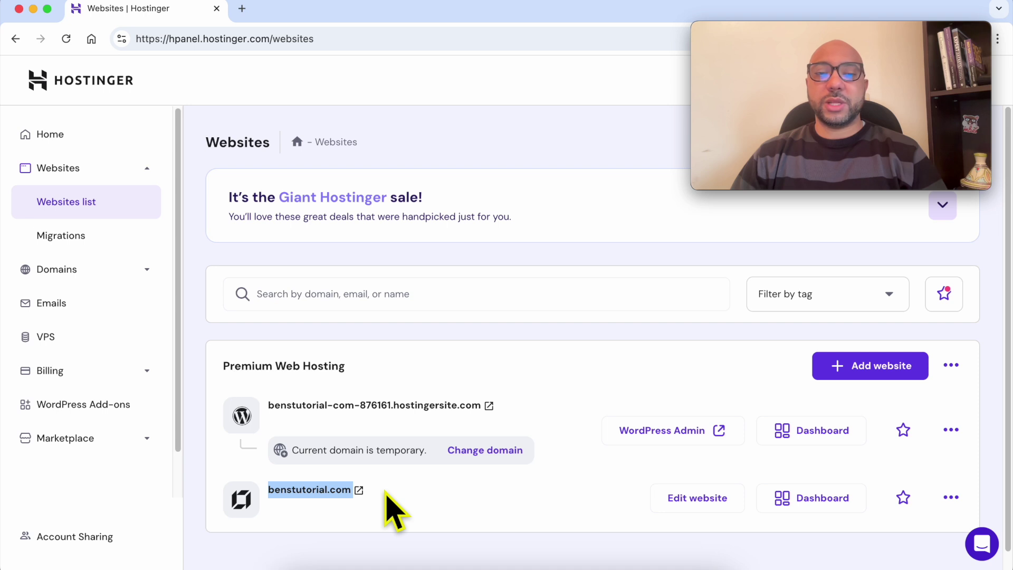
click(386, 494)
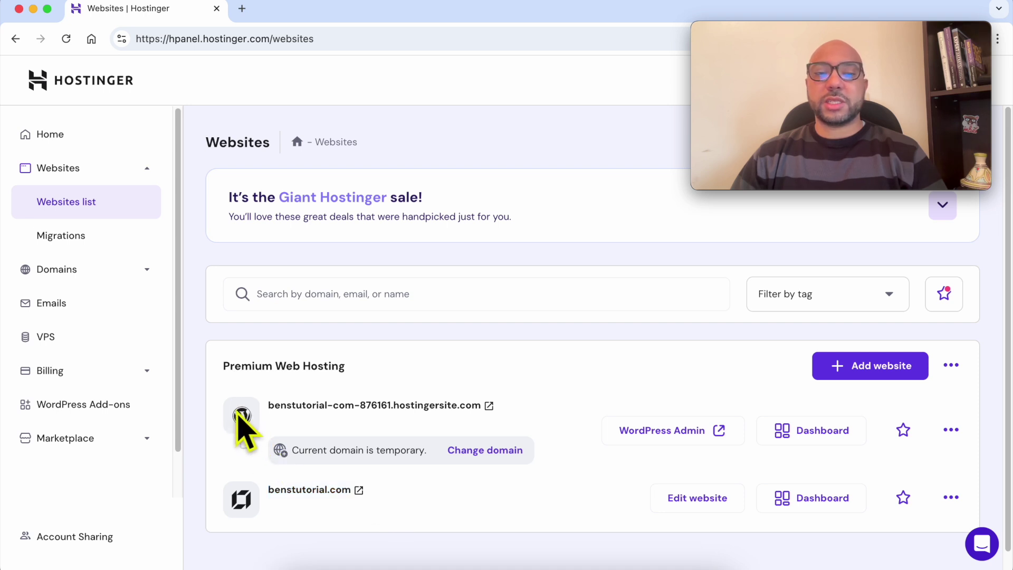
triple_click(538, 422)
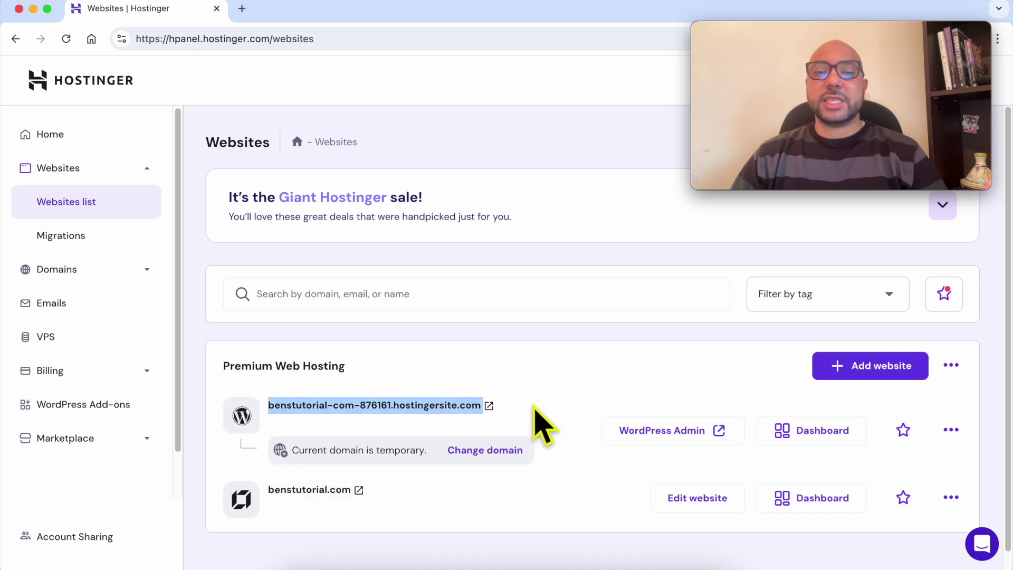
click(534, 406)
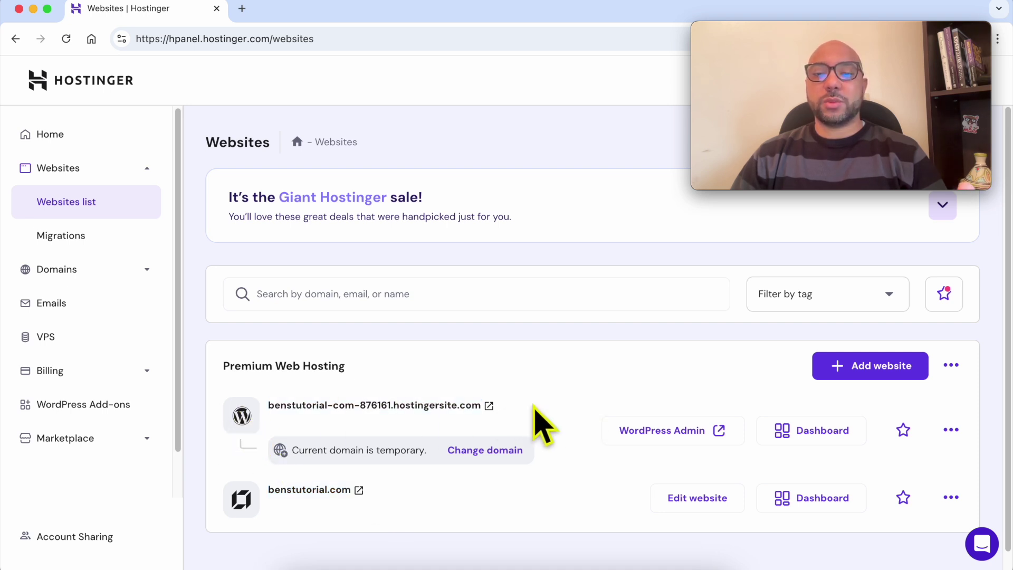
click(697, 501)
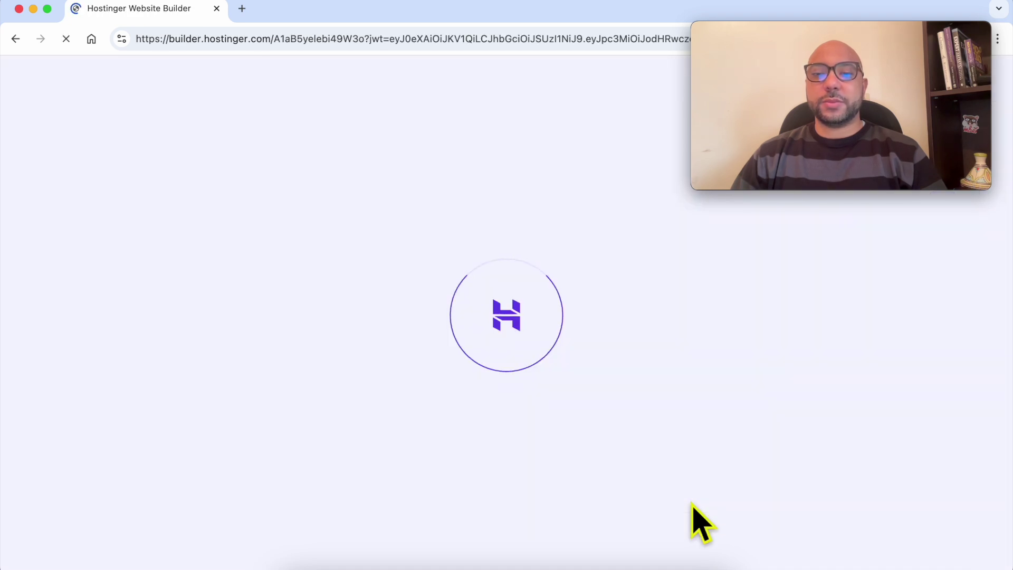
Select the benstutorial.com header and show its logo settings with the 127 px width
drag(770, 43, 792, 430)
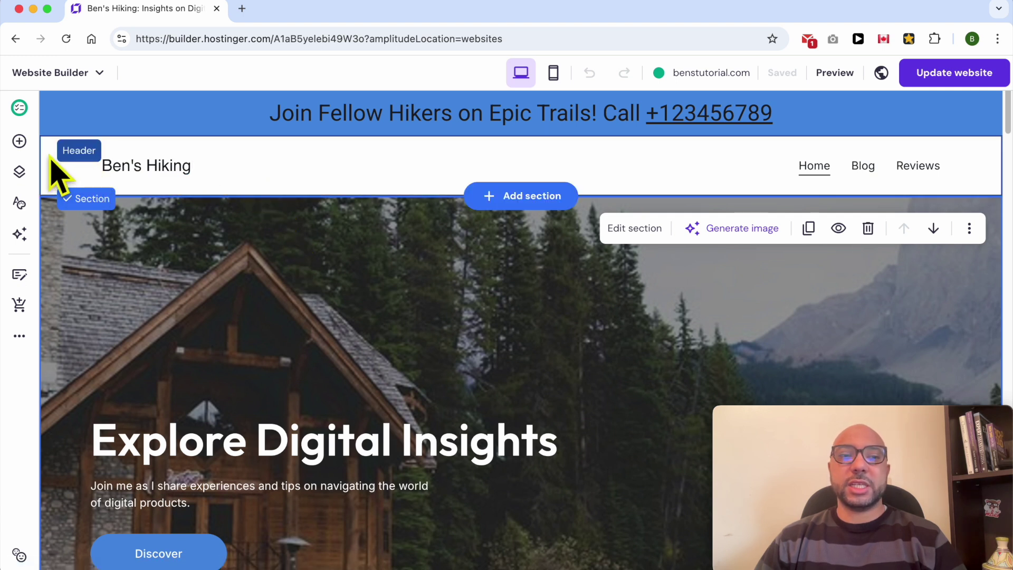
click(59, 174)
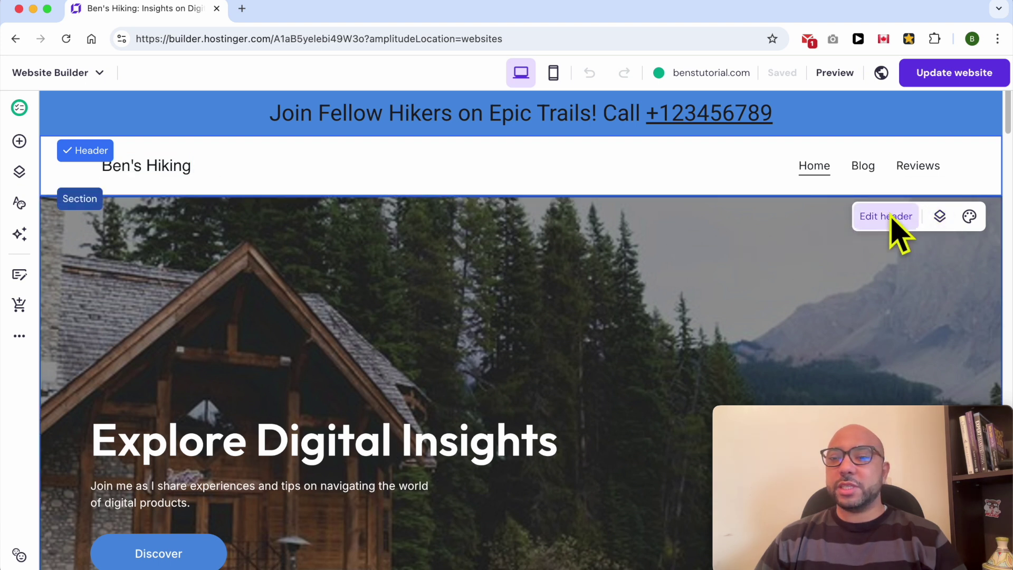
click(865, 217)
drag(881, 422, 216, 422)
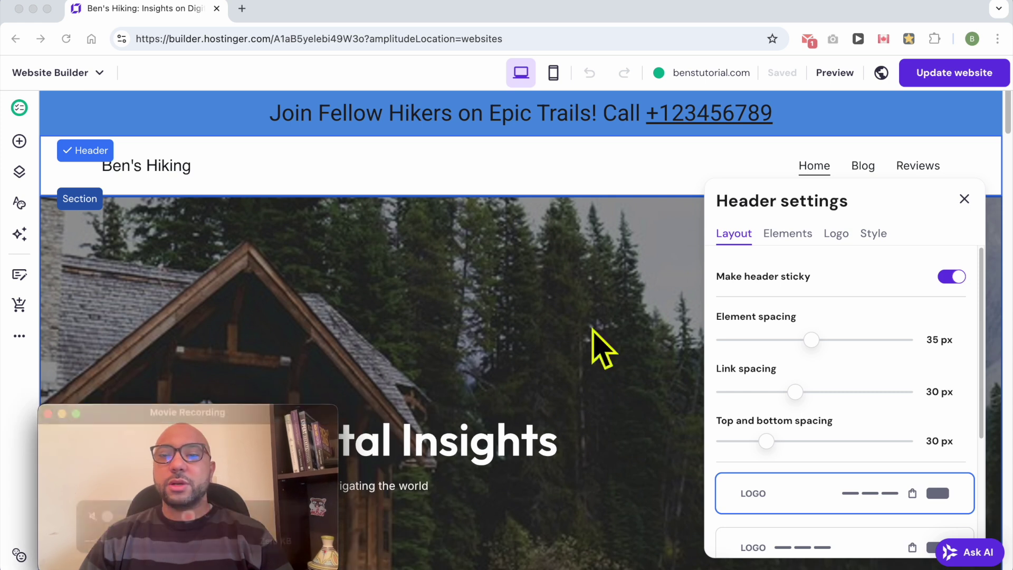
click(836, 234)
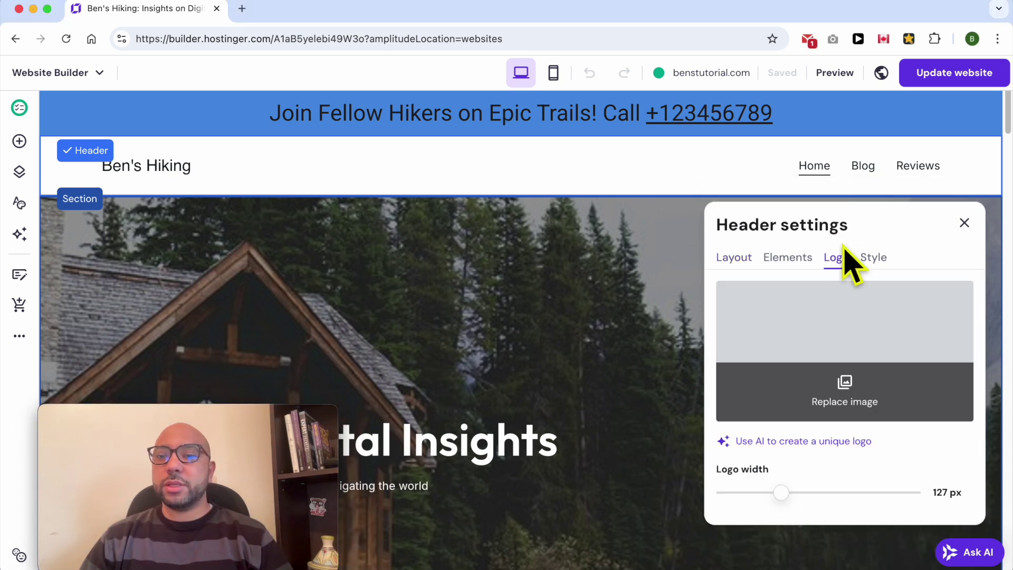
Choose to replace the header logo with a new image uploaded from the computer
click(844, 403)
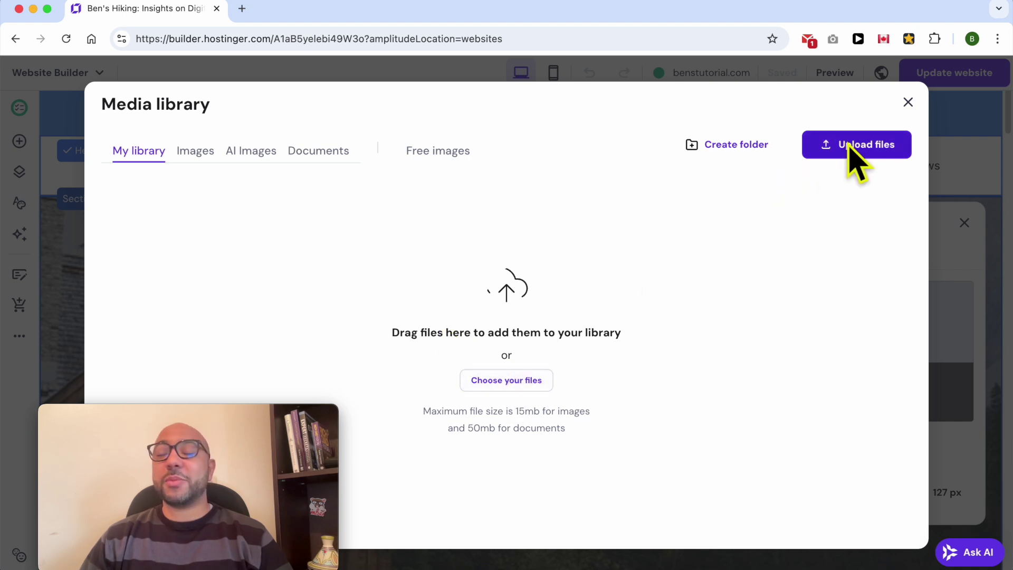
click(872, 147)
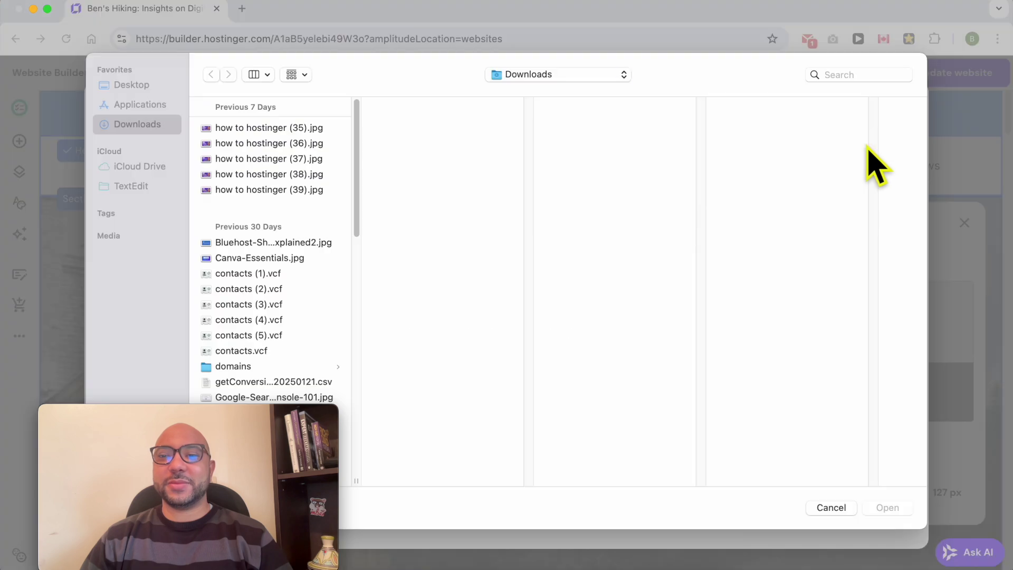
Bring up the file picker and browse the Downloads folder images
click(289, 158)
drag(247, 413, 911, 418)
click(369, 279)
scroll(294, 267, down, 15)
click(284, 362)
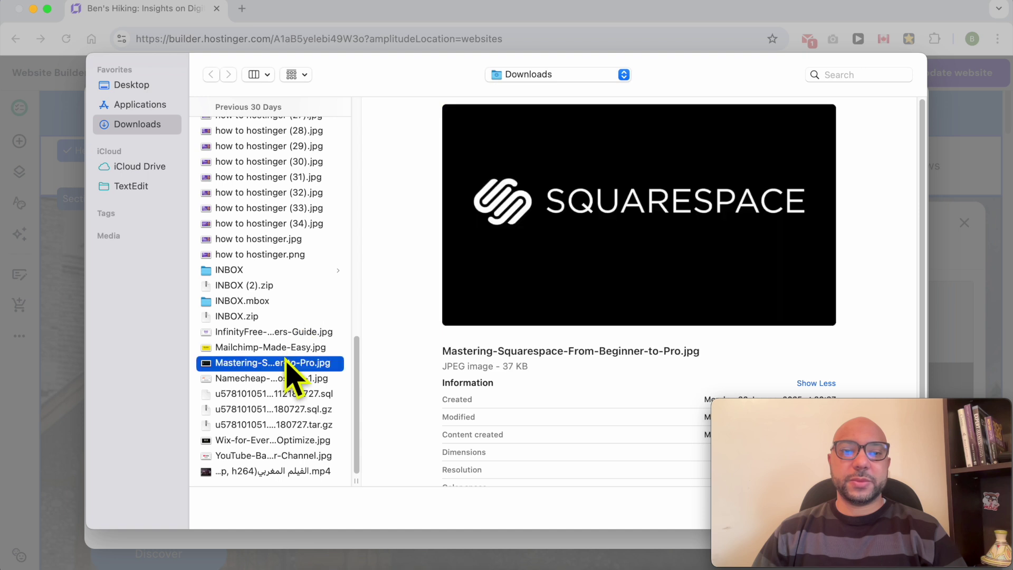
click(277, 379)
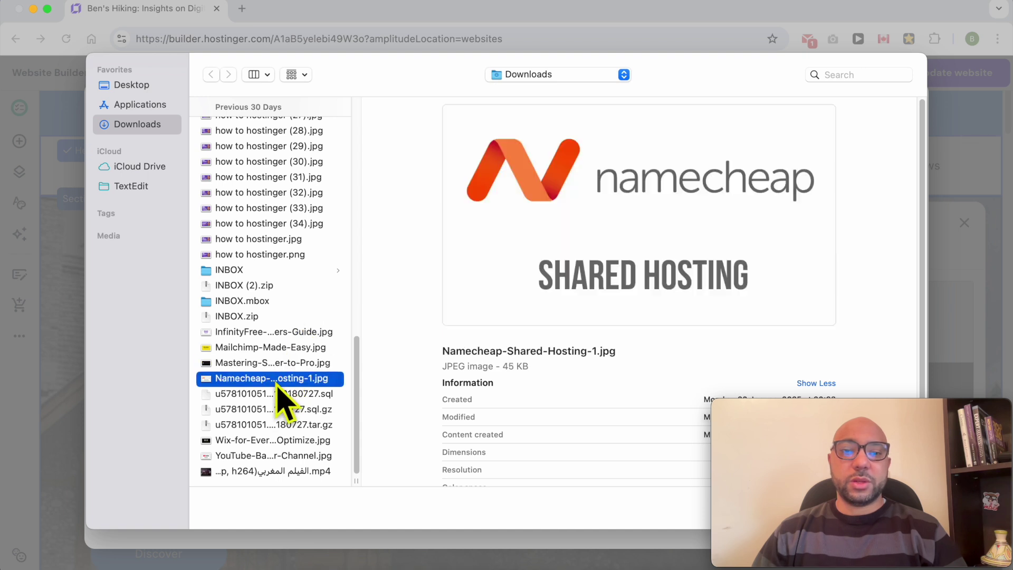
click(264, 335)
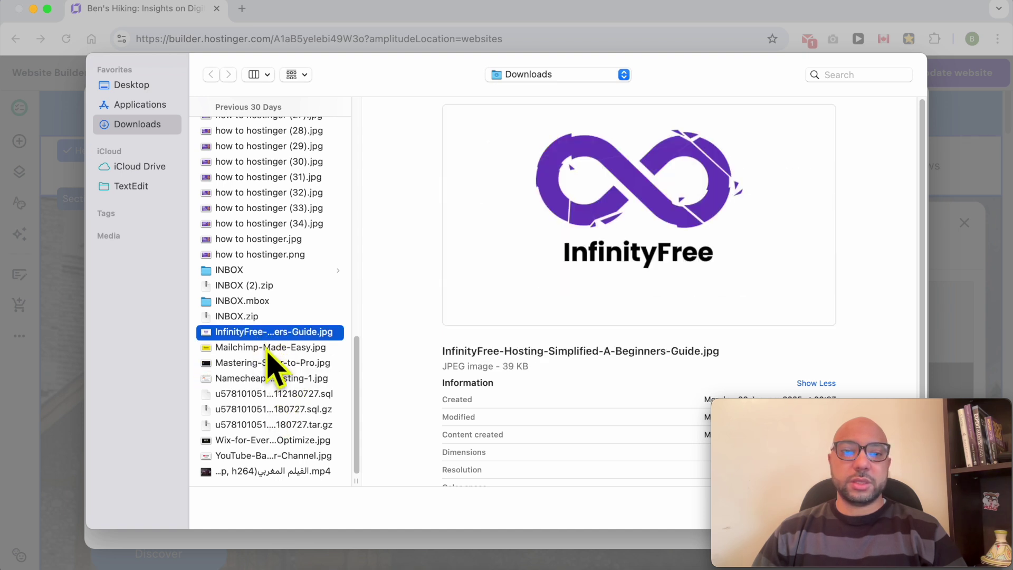
Upload Mailchimp-Made-Easy.jpg and use it as the header logo
click(267, 350)
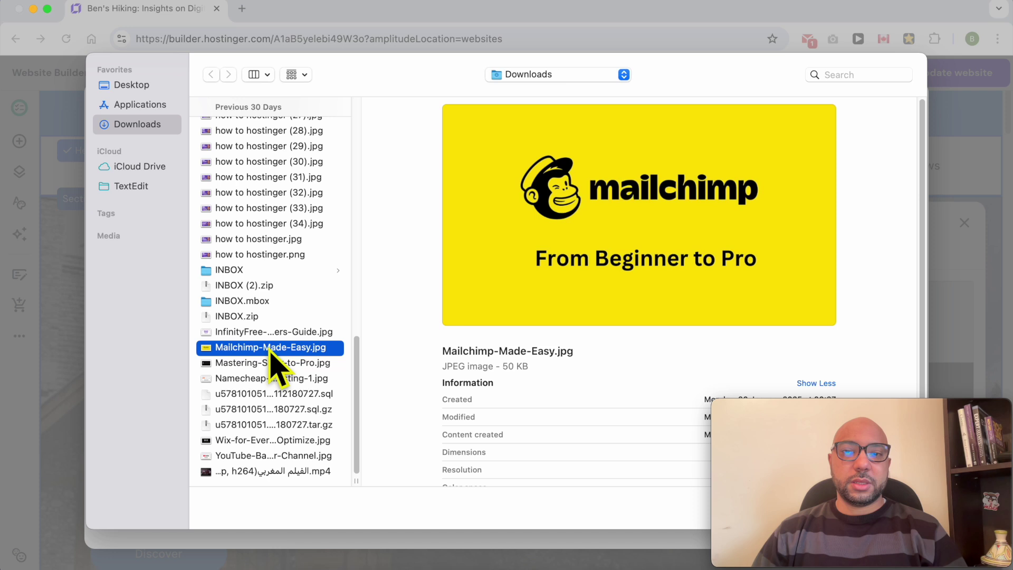
double_click(270, 352)
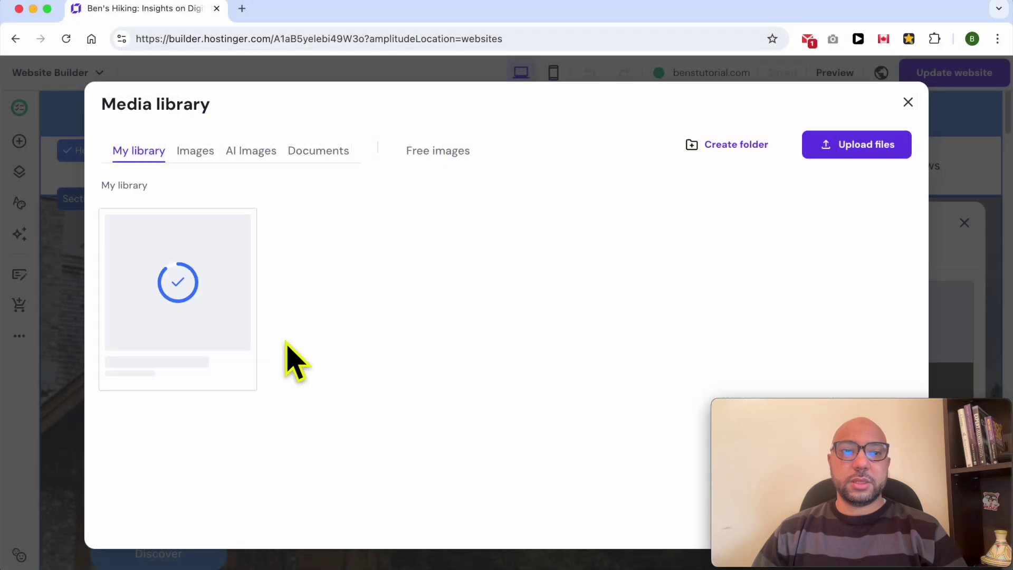
drag(827, 409, 805, 191)
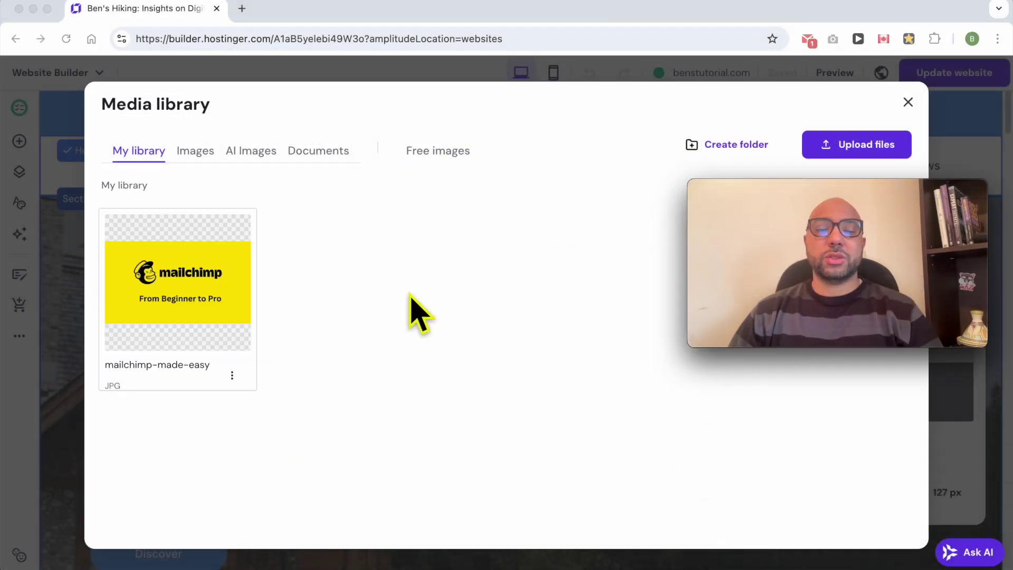
click(184, 284)
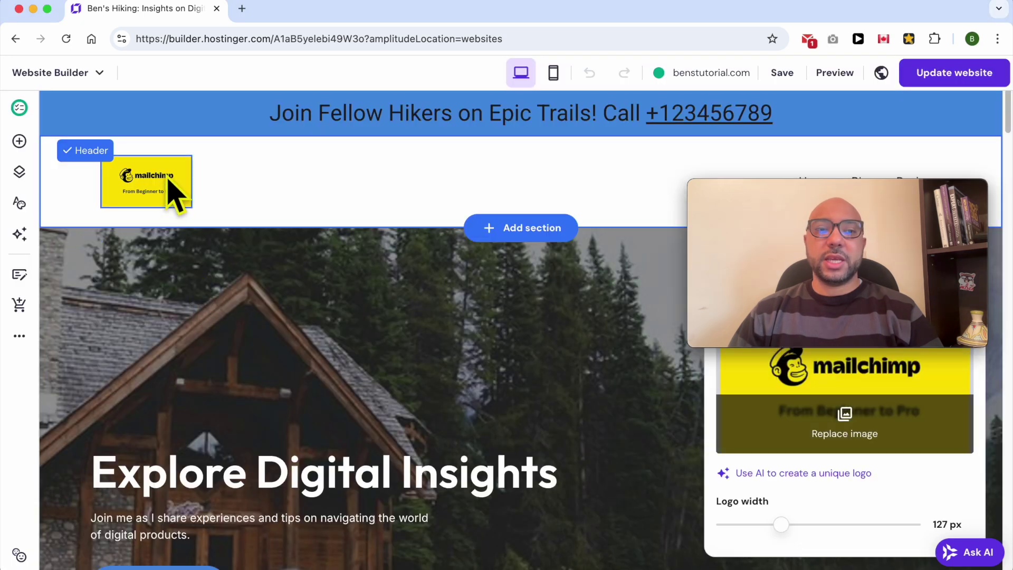
Widen the header logo from 127 px to about 163 px in the Logo tab
drag(752, 199, 103, 418)
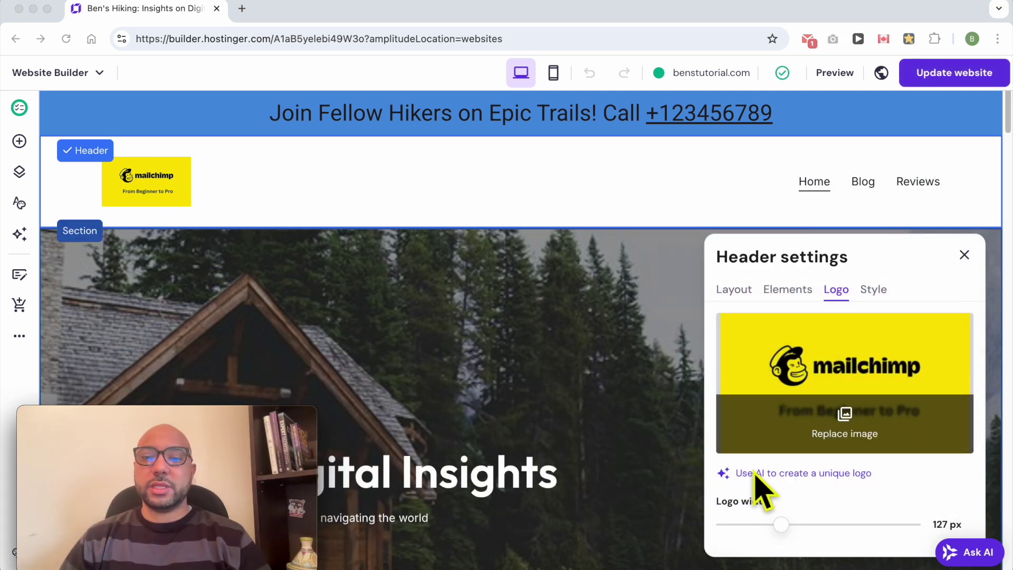
click(842, 306)
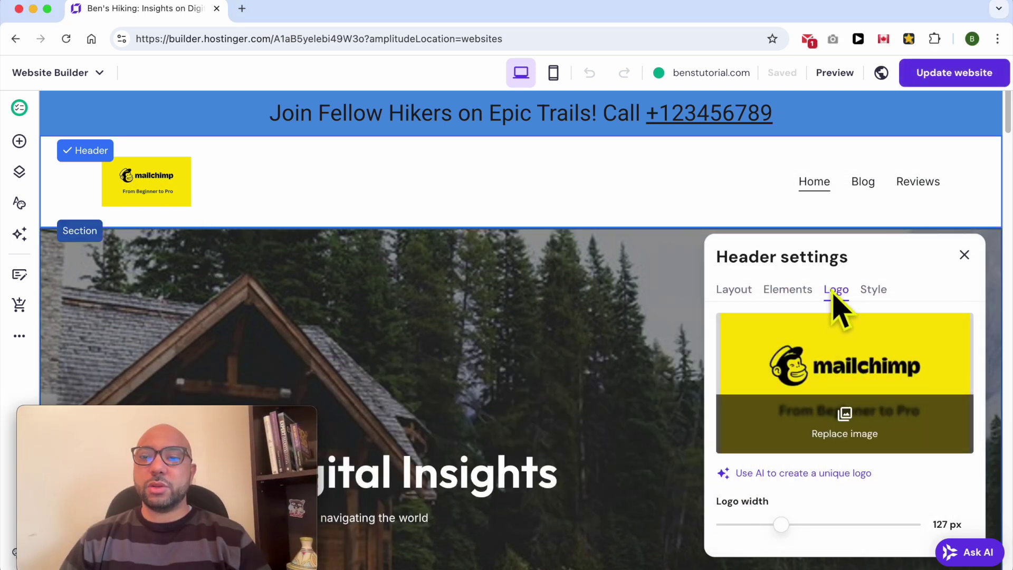
drag(780, 524, 803, 522)
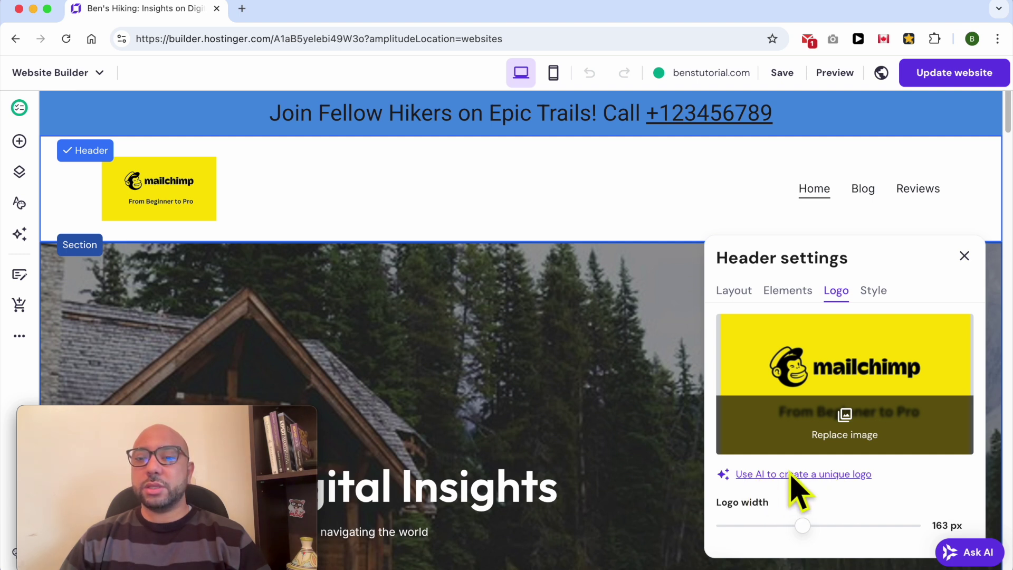
click(760, 475)
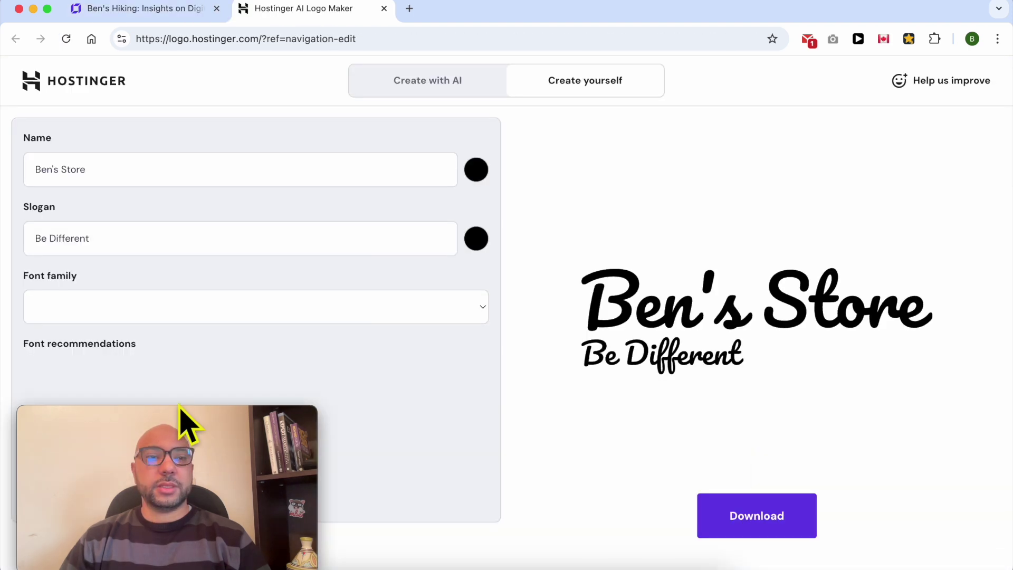
In a new Logo Maker logo, replace 'Store' in the name with 'Hiking'
drag(165, 412, 855, 4)
drag(154, 24, 164, 66)
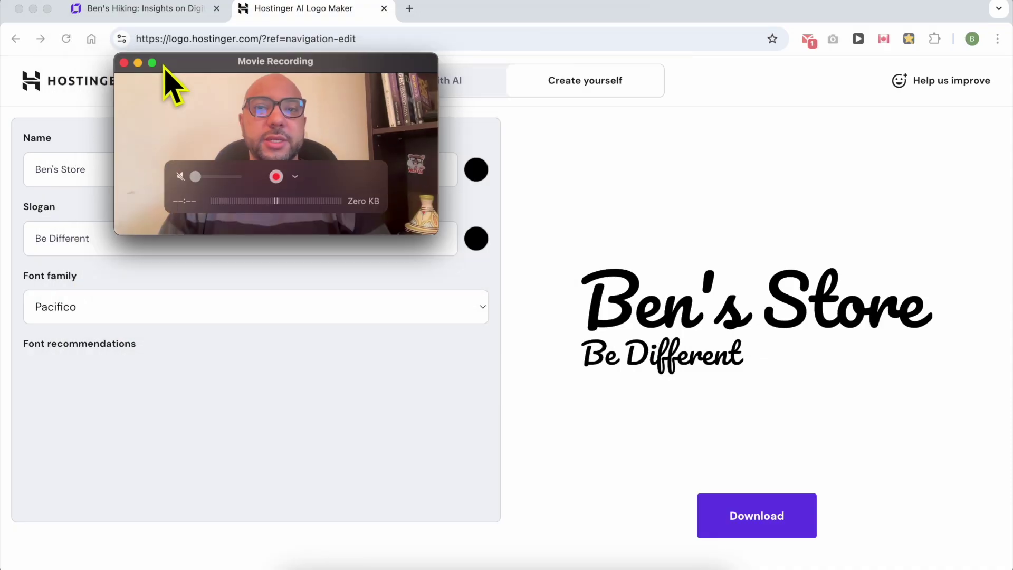
drag(347, 71, 880, 30)
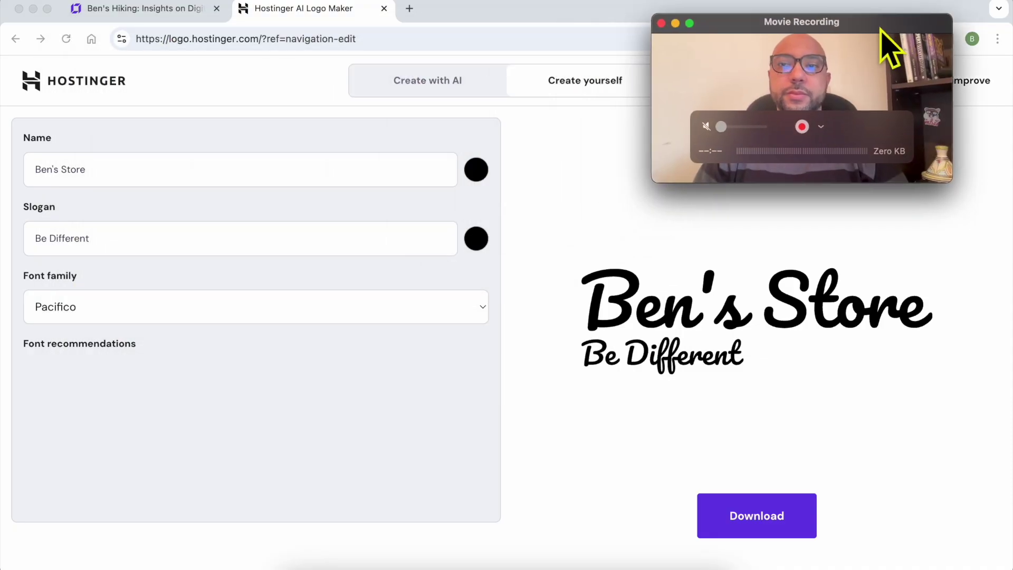
click(106, 177)
triple_click(108, 175)
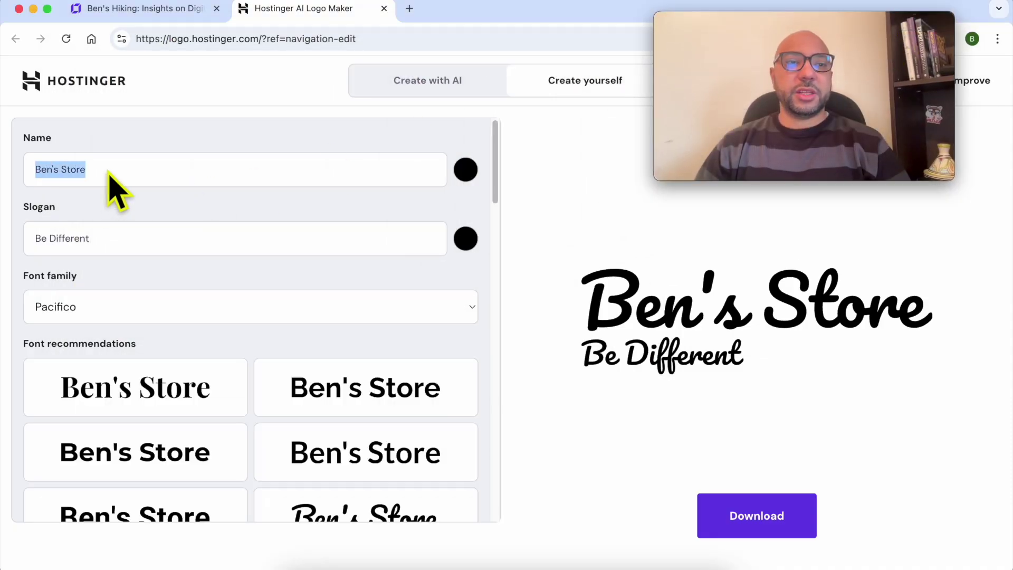
click(113, 180)
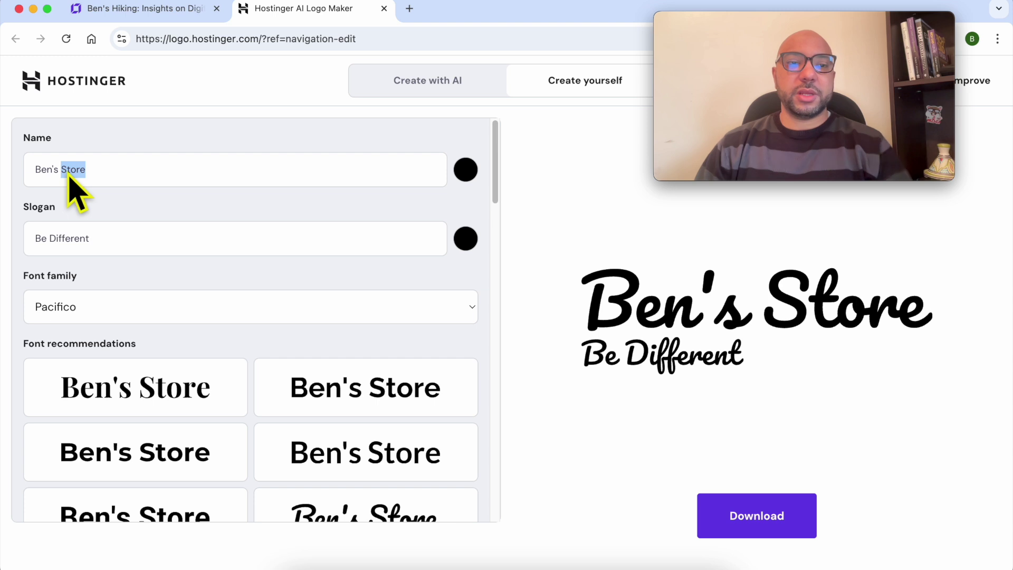
text(Hik)
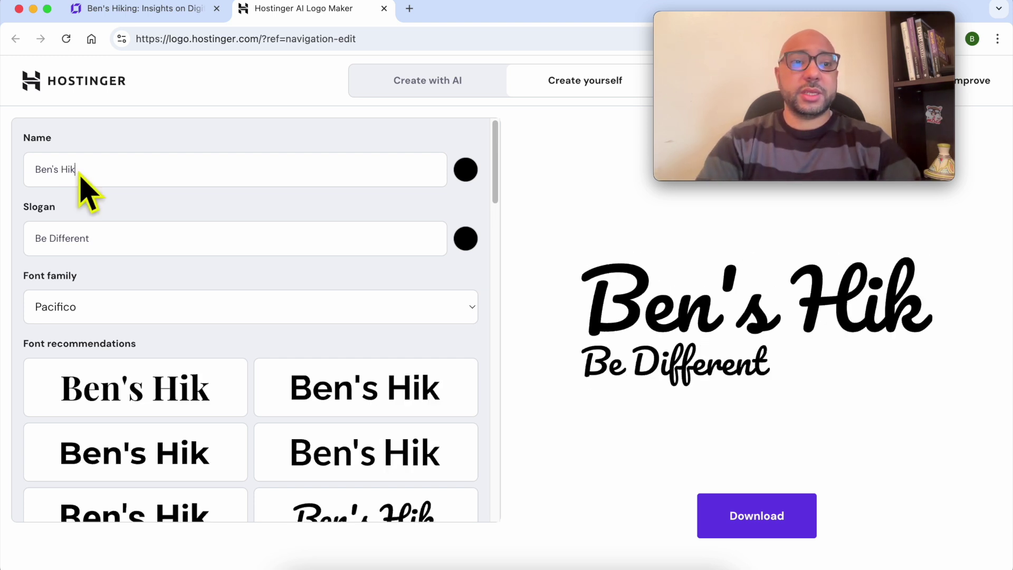
text(ing)
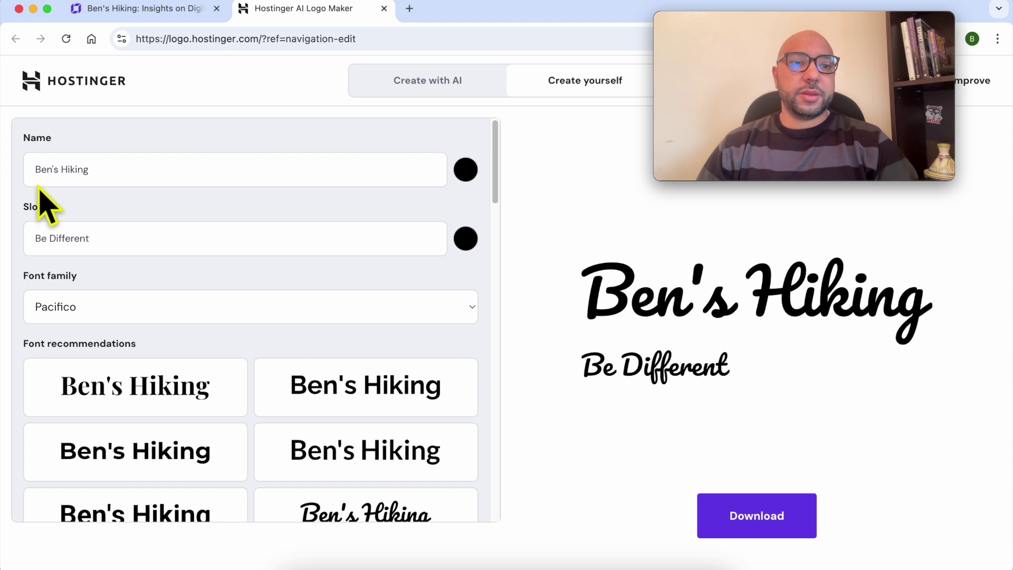
Set the logo name colour to bright red #f21010
click(114, 237)
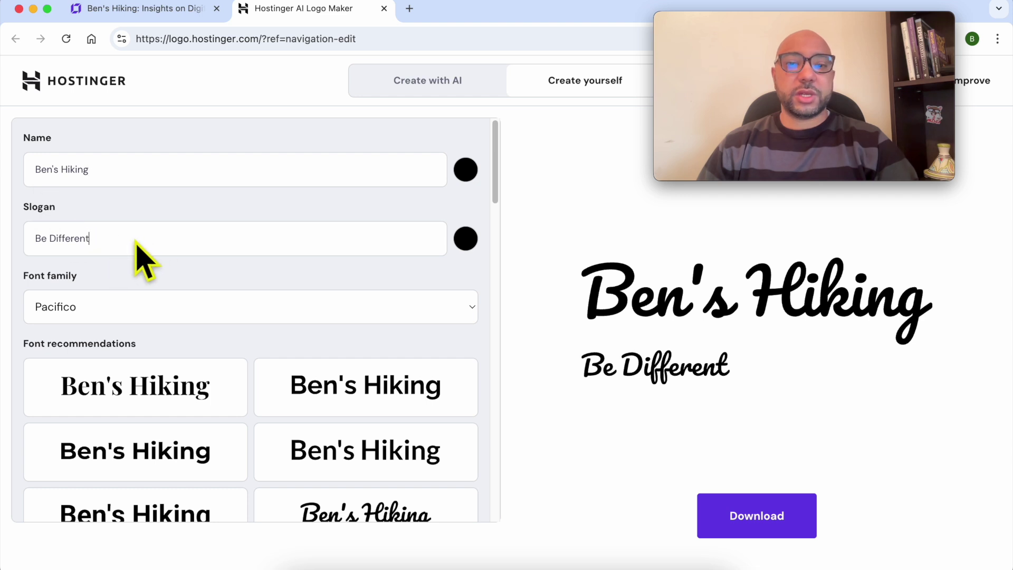
double_click(102, 244)
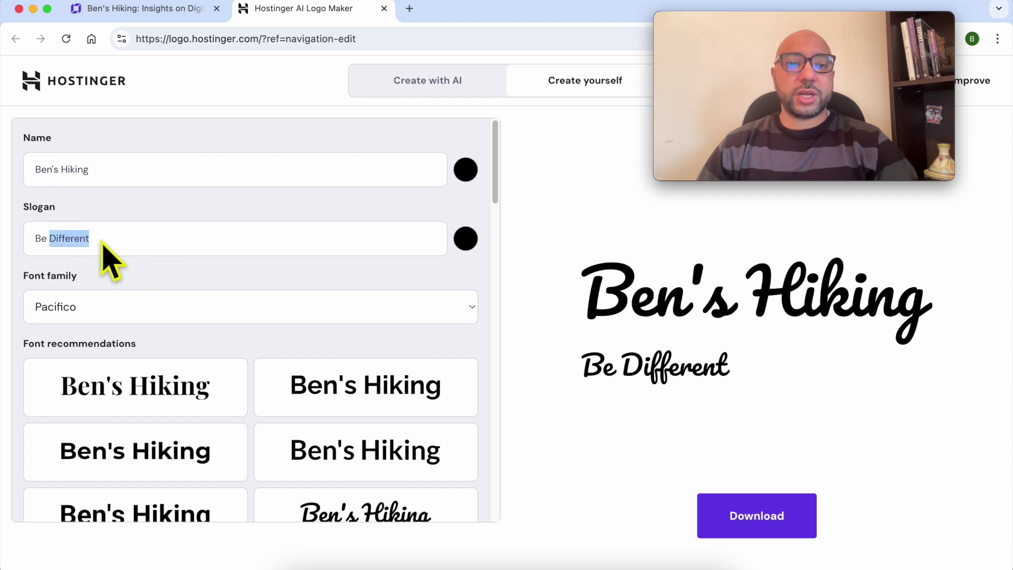
click(467, 171)
drag(523, 237, 609, 234)
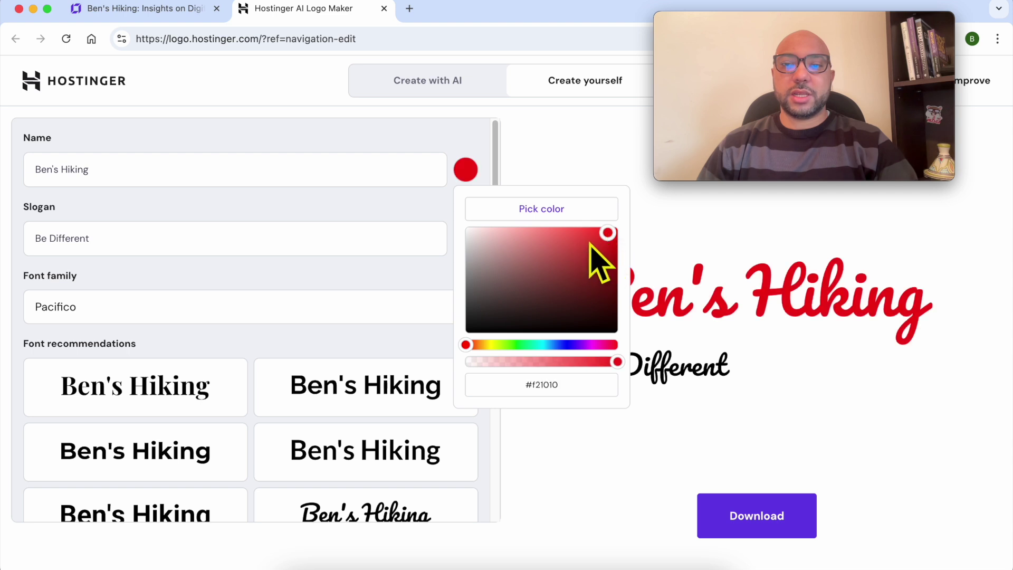
click(325, 211)
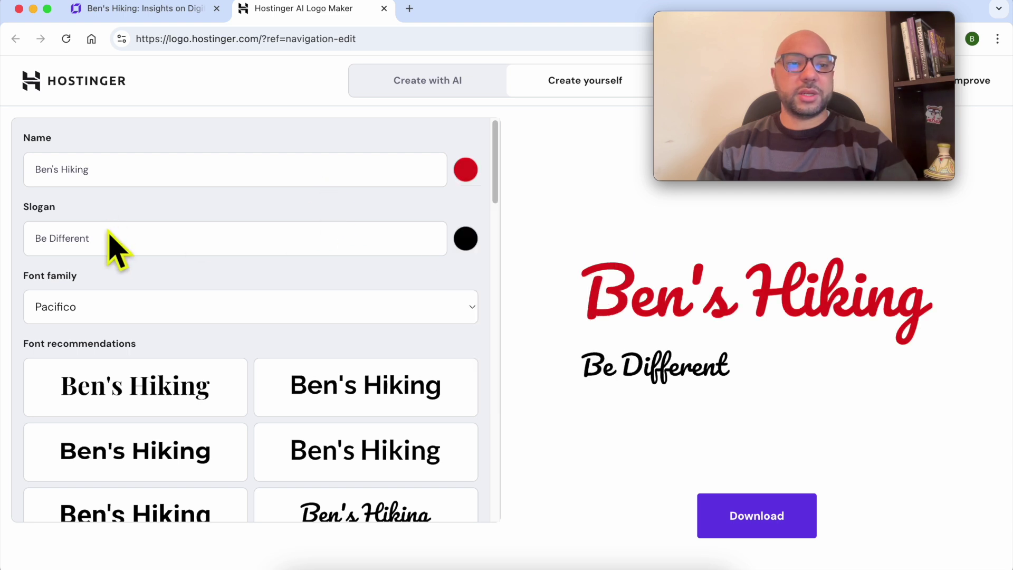
Replace the 'Be Different' slogan with 'Explore USA'
triple_click(176, 240)
key(super+c)
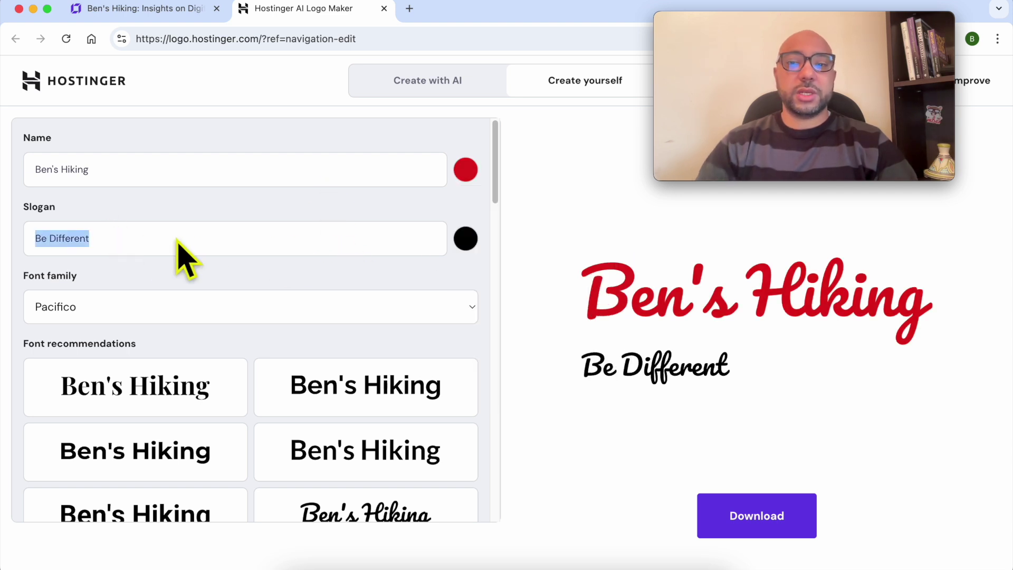
key(BackSpace)
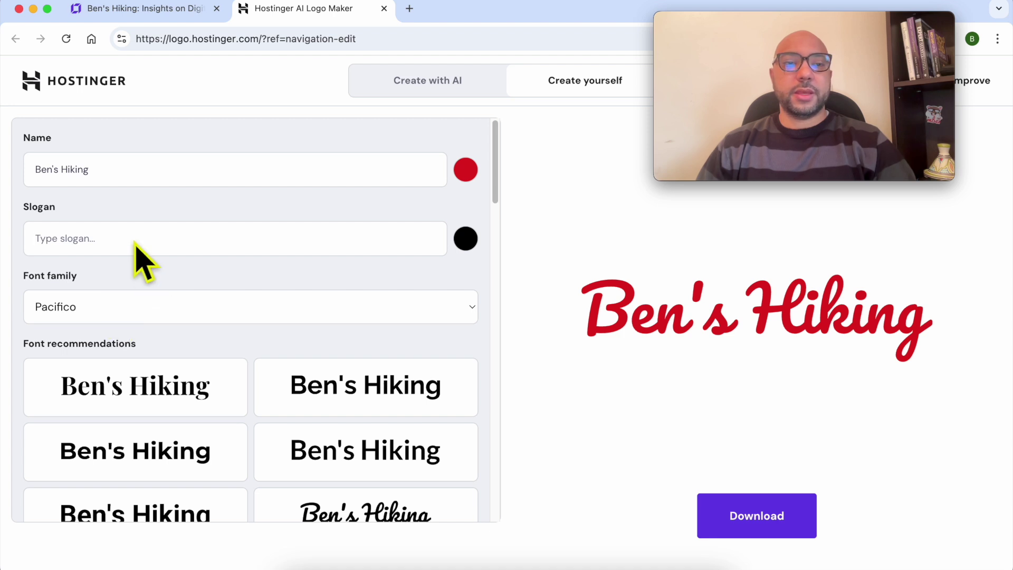
key(super+v)
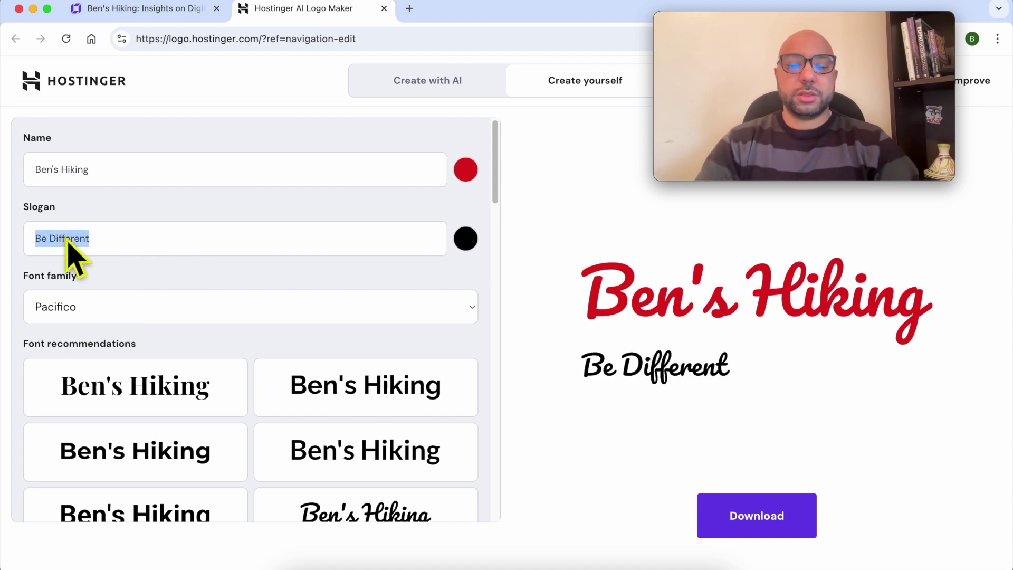
text(Explor)
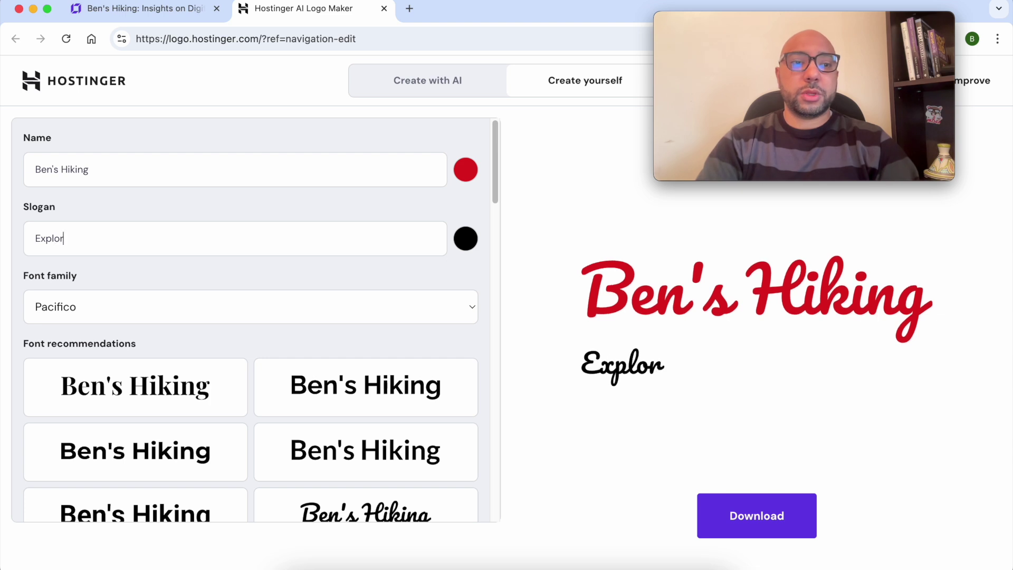
text(e U)
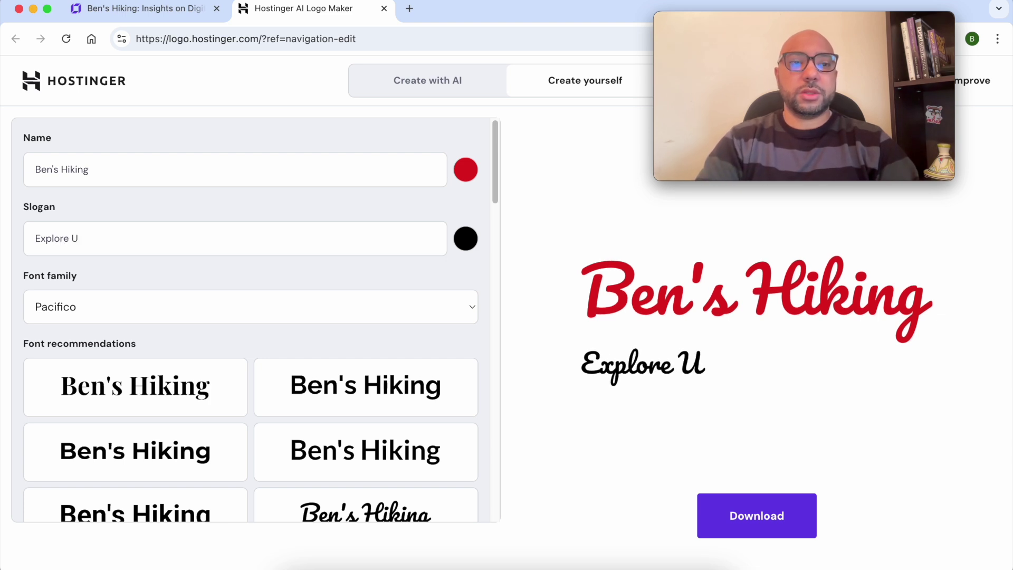
text(SA)
Try the Noto Sans Tamil, Noto Sans Thaana, Sintony and Bebas Neue logo fonts
click(83, 311)
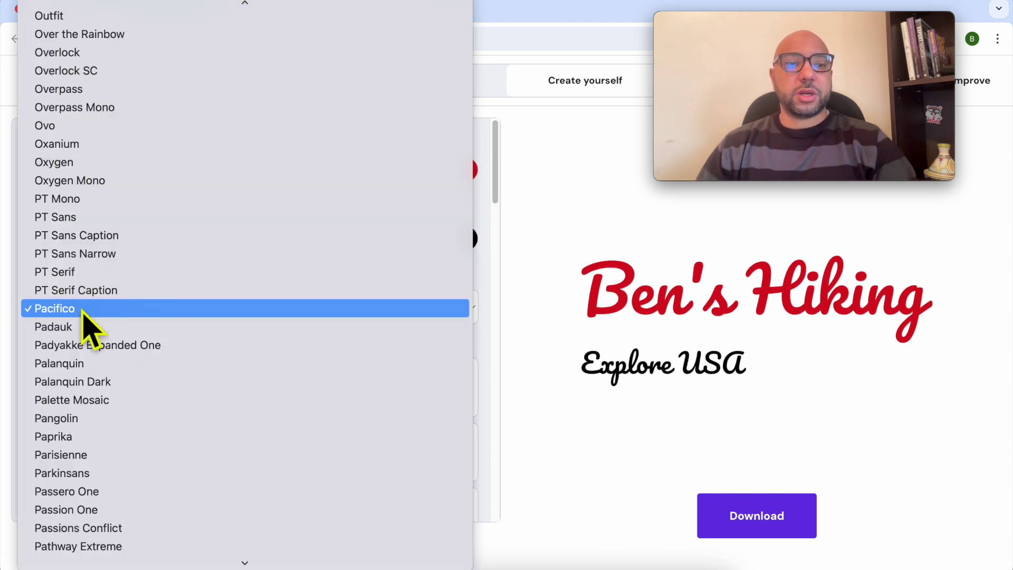
scroll(145, 114, up, 15)
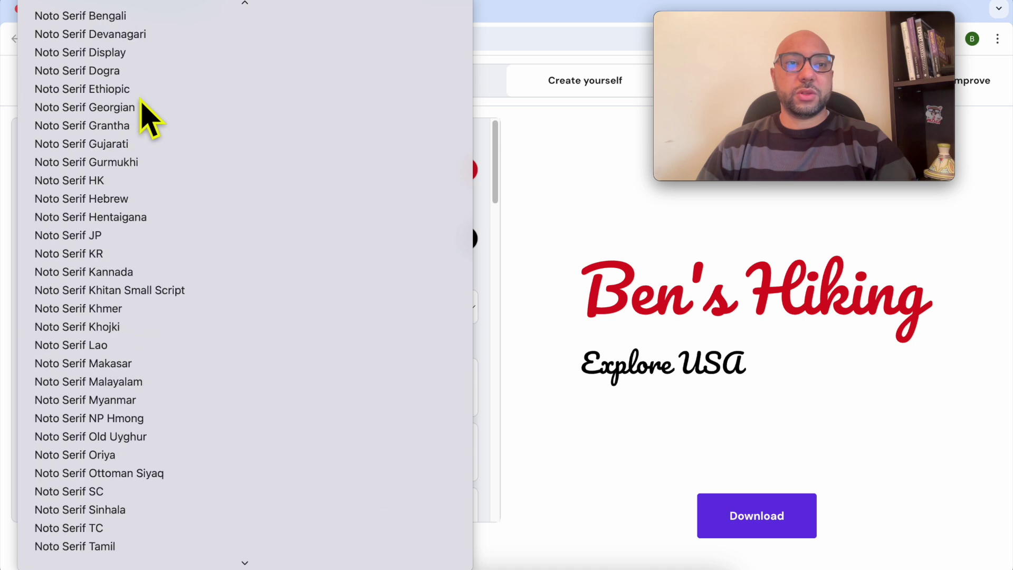
scroll(145, 116, up, 8)
click(150, 33)
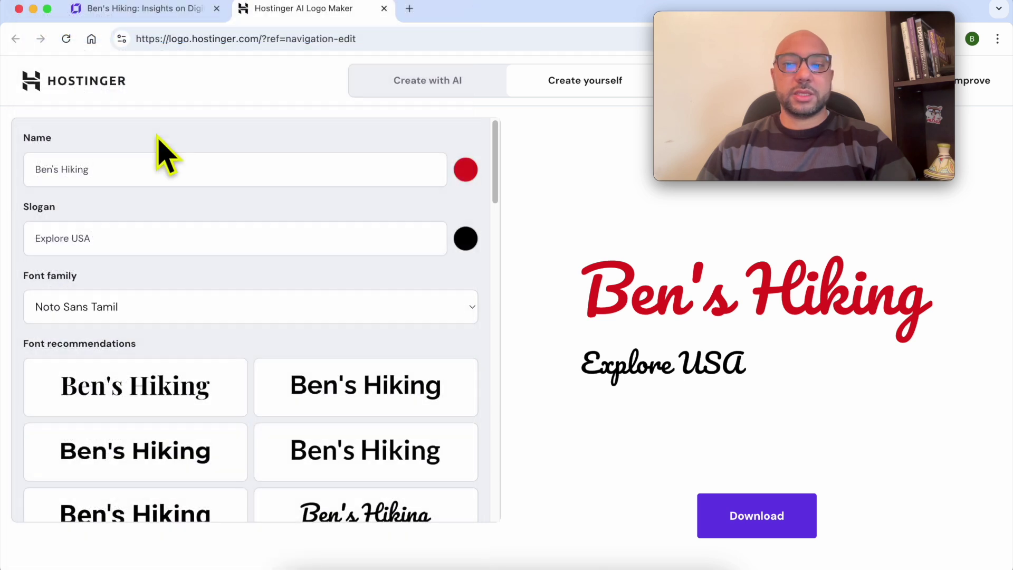
click(167, 312)
click(144, 377)
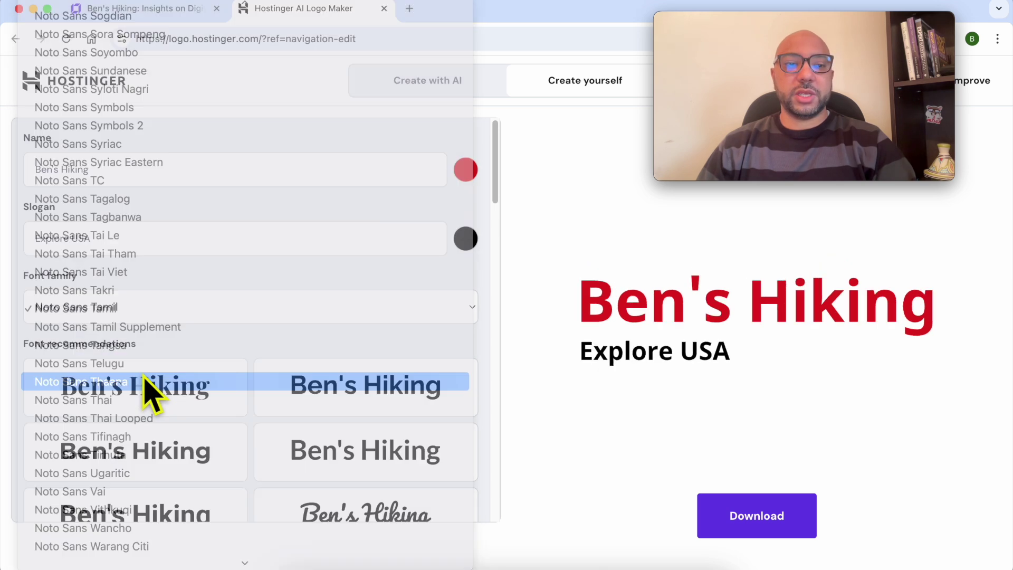
click(202, 312)
scroll(211, 316, down, 20)
scroll(216, 316, down, 15)
click(207, 273)
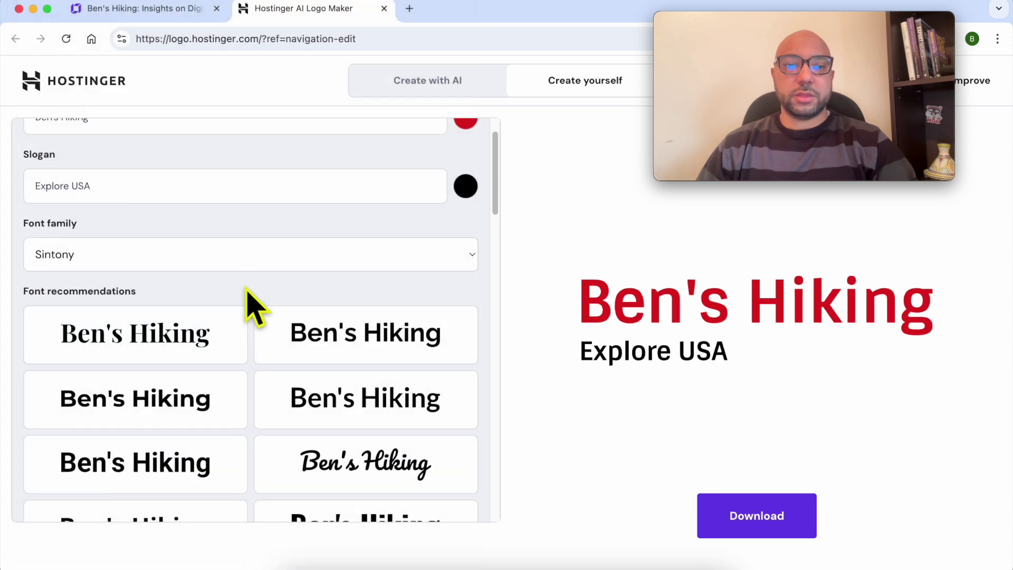
click(235, 258)
click(341, 369)
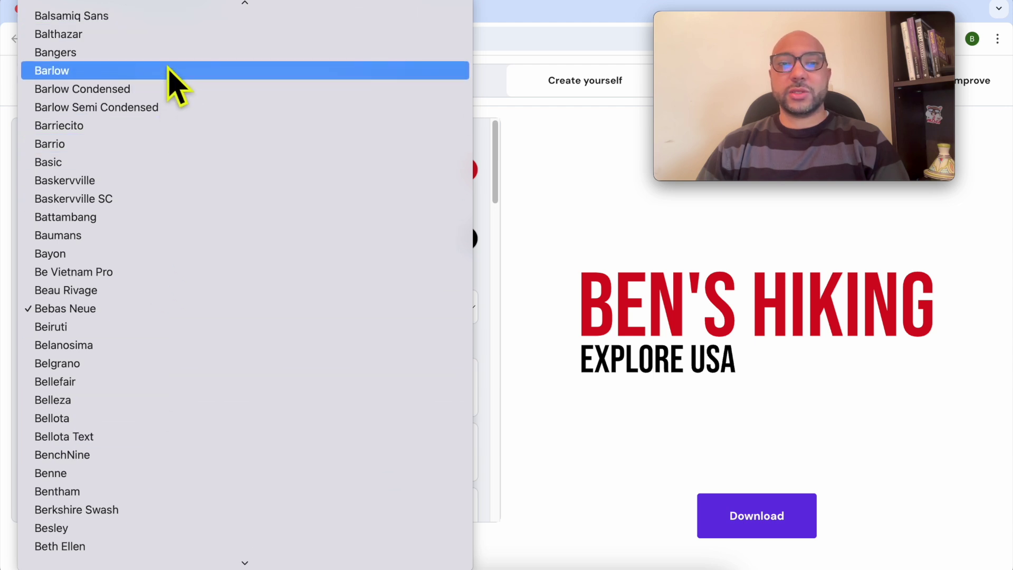
click(493, 253)
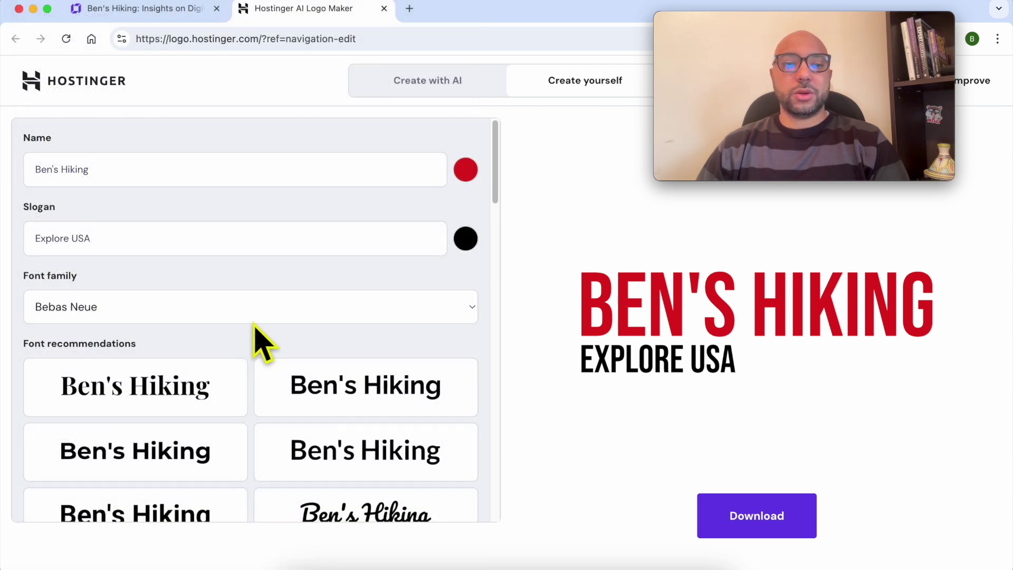
Apply the Pacifico script font and download the logo as logo-files.zip
scroll(257, 337, down, 3)
scroll(258, 327, down, 3)
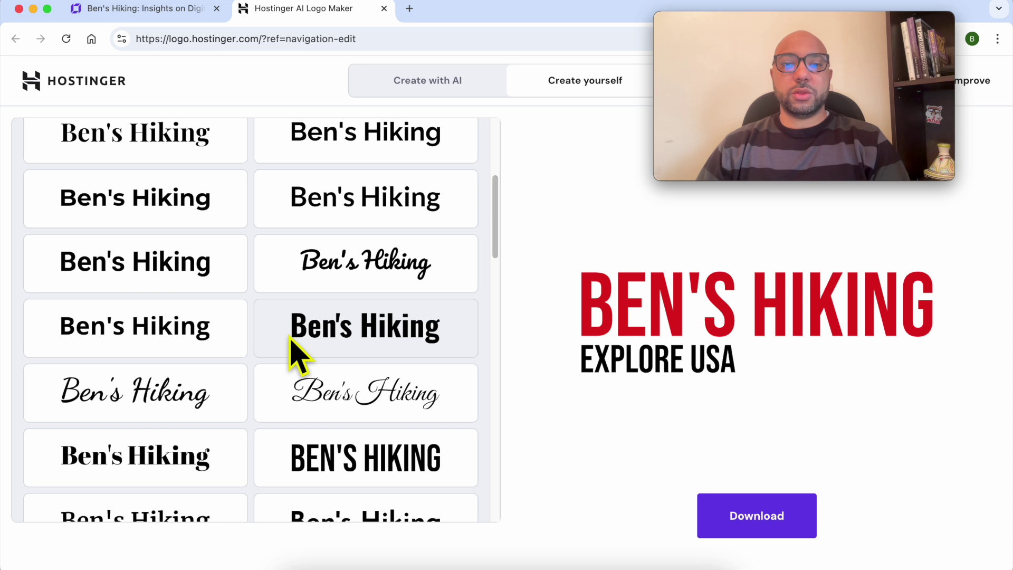
click(351, 274)
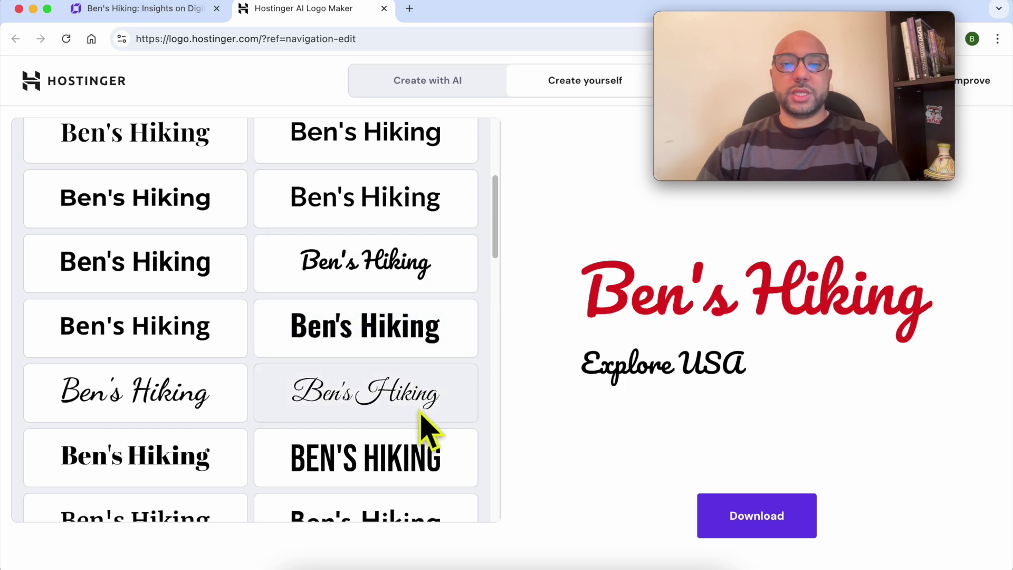
scroll(409, 414, down, 1)
scroll(408, 414, down, 10)
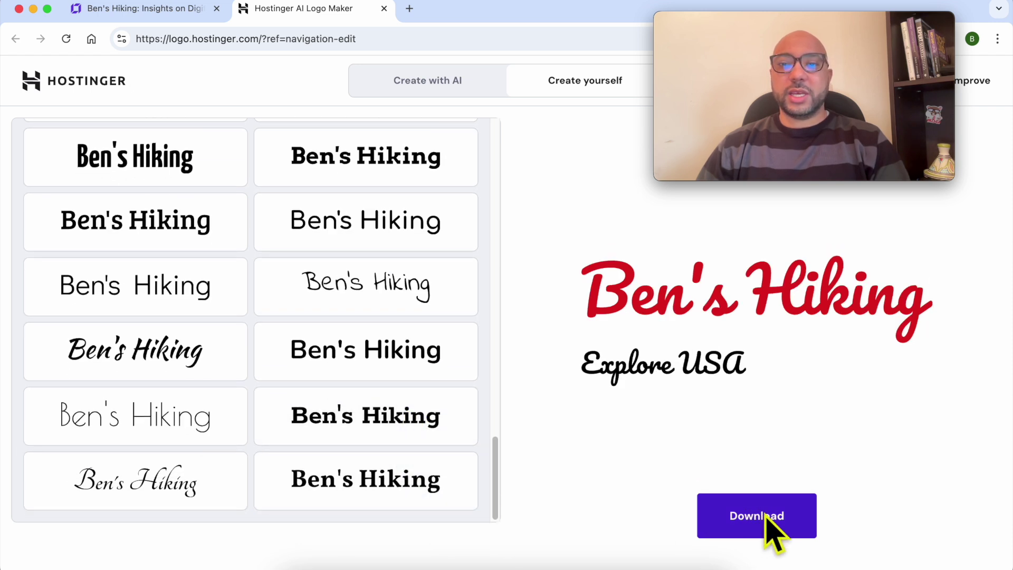
drag(784, 18, 225, 237)
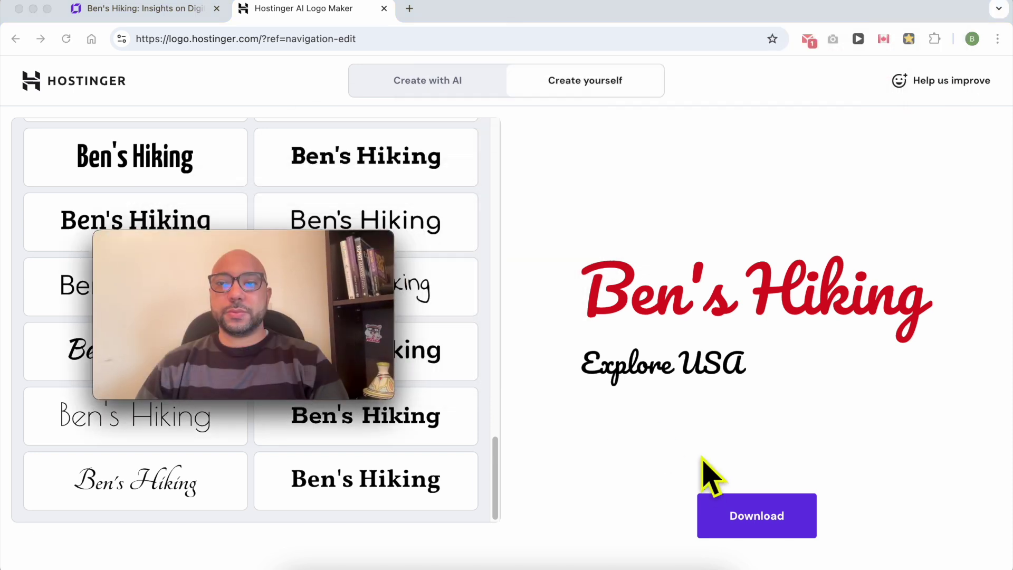
click(770, 531)
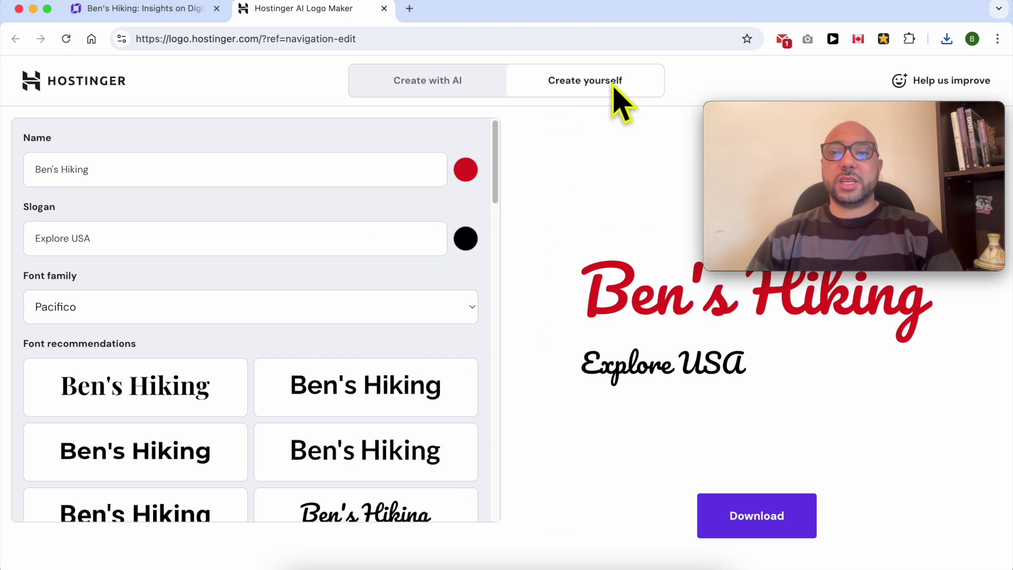
click(457, 87)
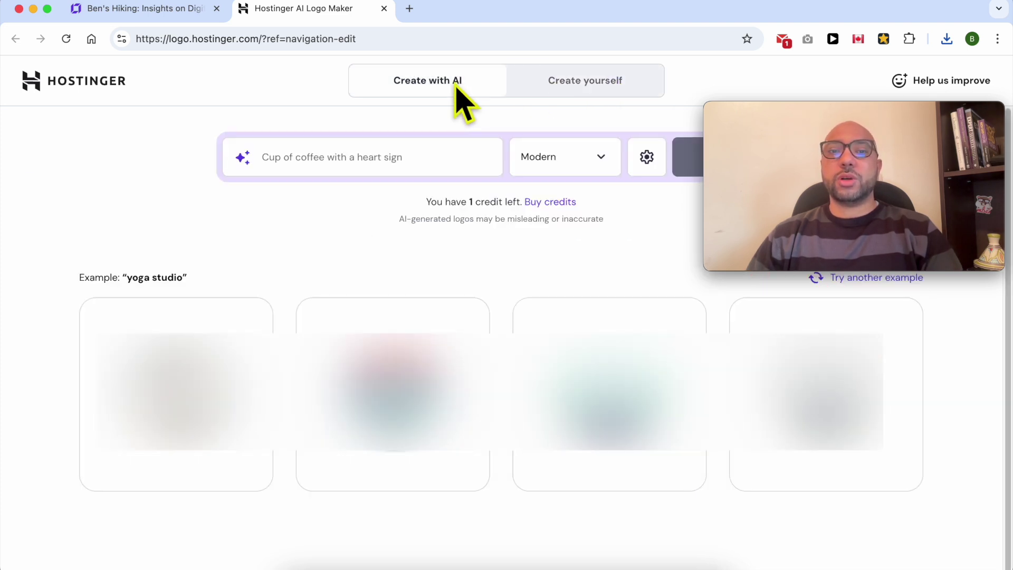
click(363, 172)
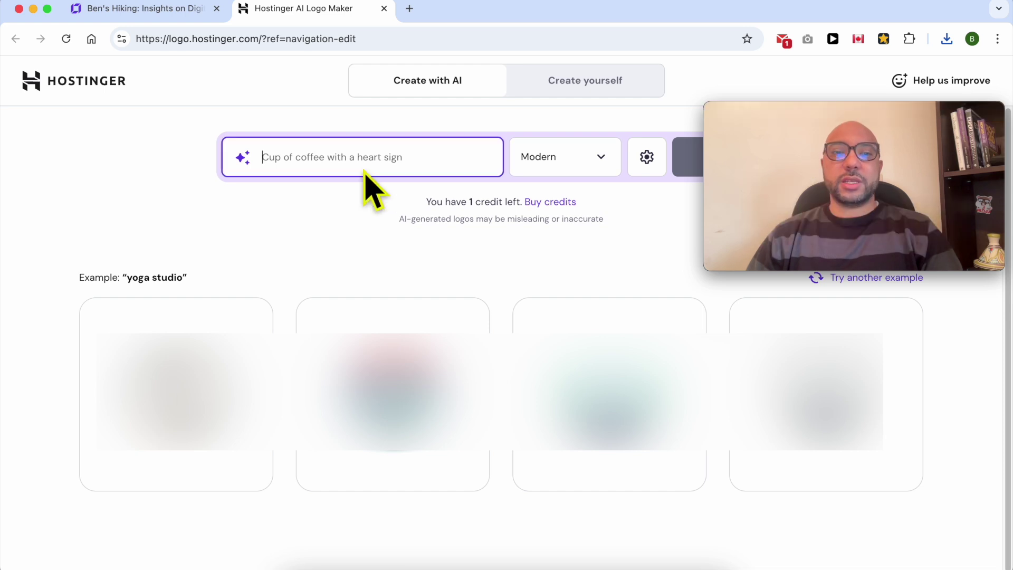
drag(779, 130, 748, 329)
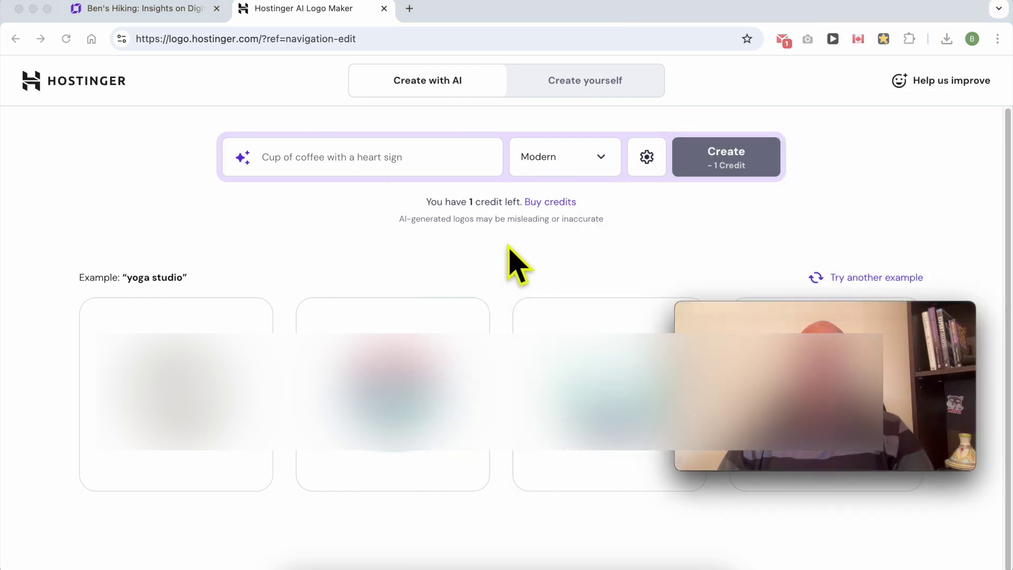
triple_click(626, 198)
click(599, 215)
drag(419, 207, 636, 207)
drag(413, 198, 475, 202)
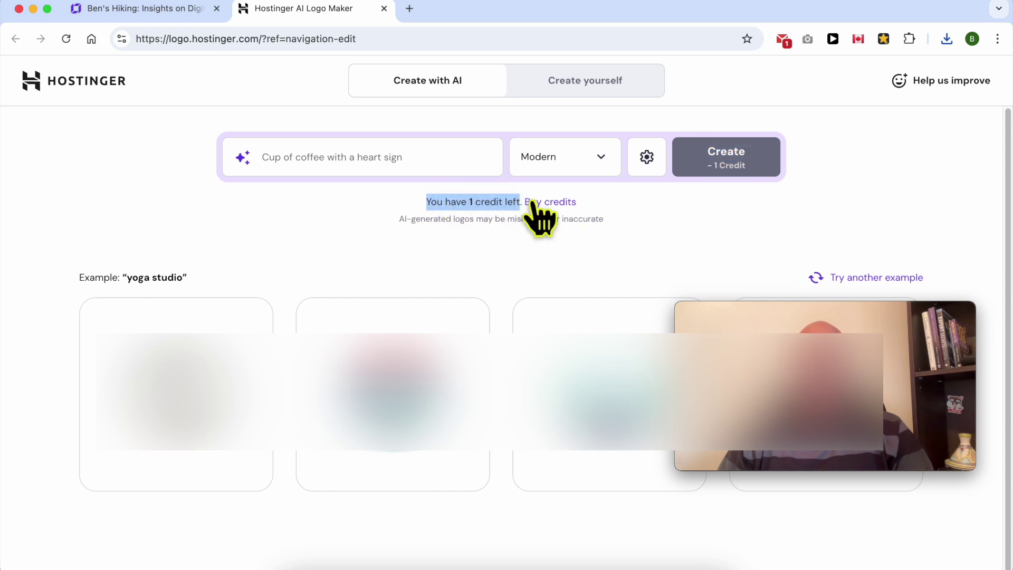
click(559, 202)
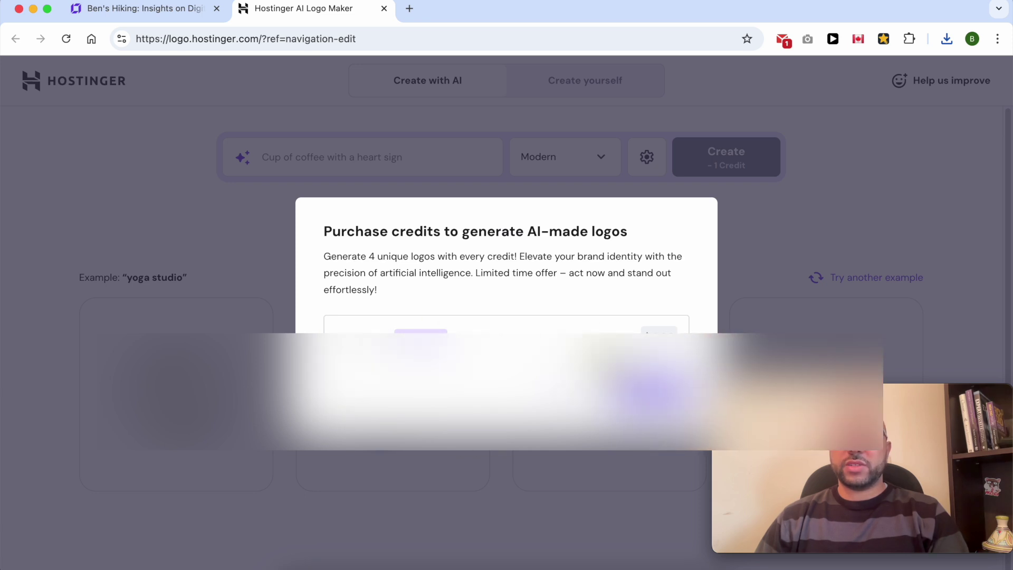
key(Escape)
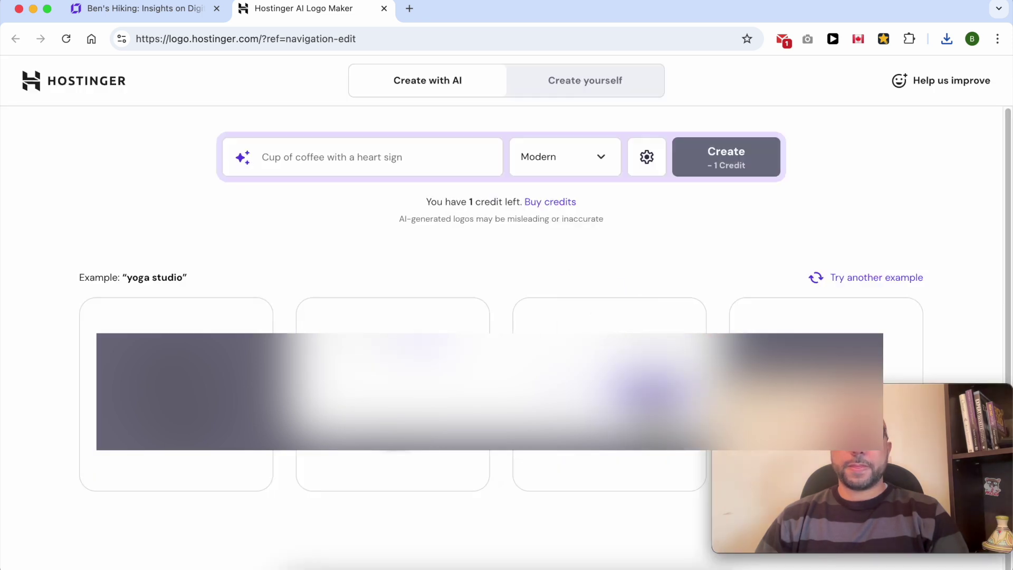
click(569, 87)
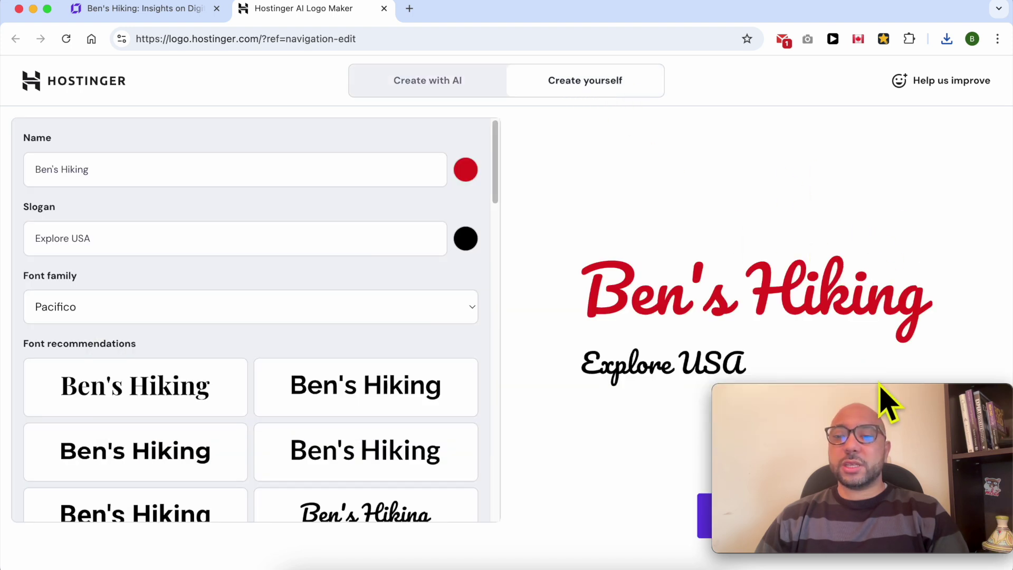
click(162, 12)
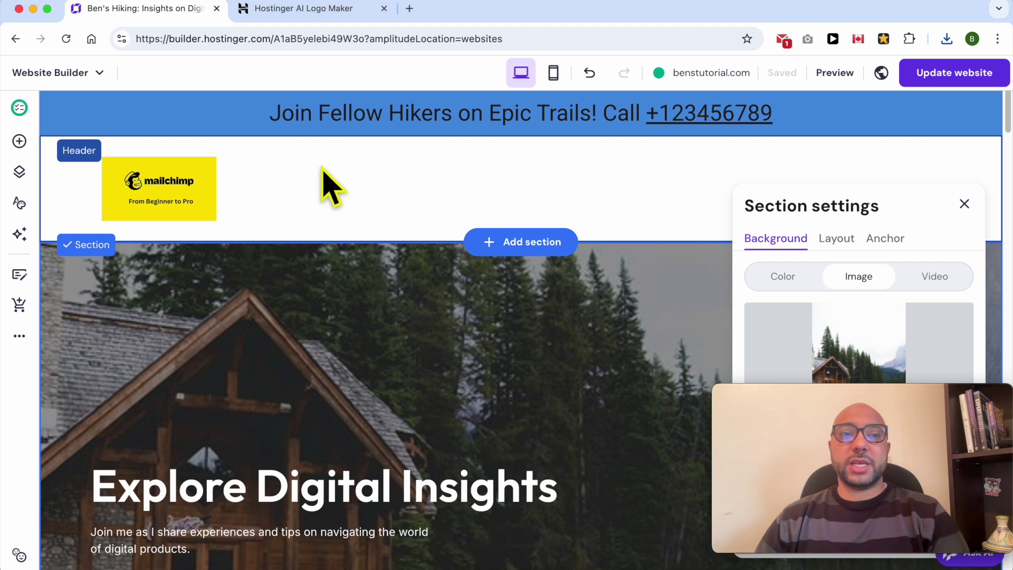
Select the website header, open its Logo options and choose to replace the image
drag(866, 401, 154, 407)
click(346, 205)
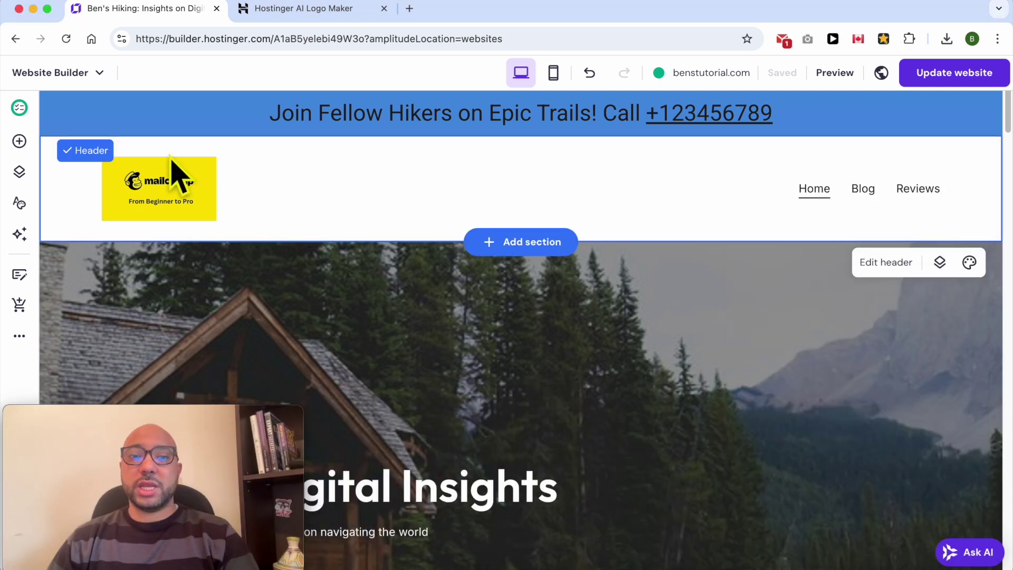
click(891, 285)
click(837, 279)
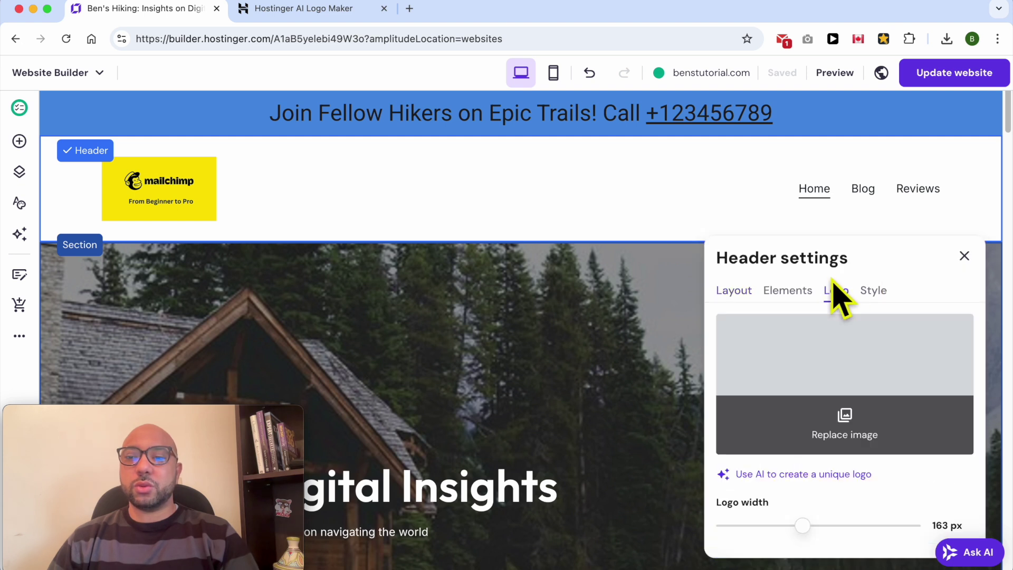
click(845, 430)
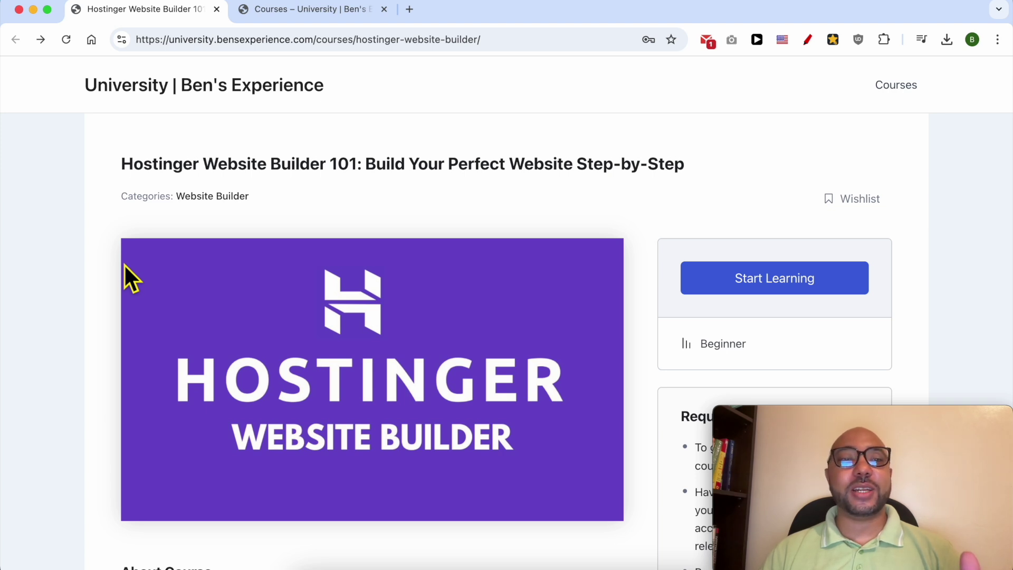
Expand the course's lesson sections, from Website Setup and Design through Long Tutorials
drag(107, 174, 336, 177)
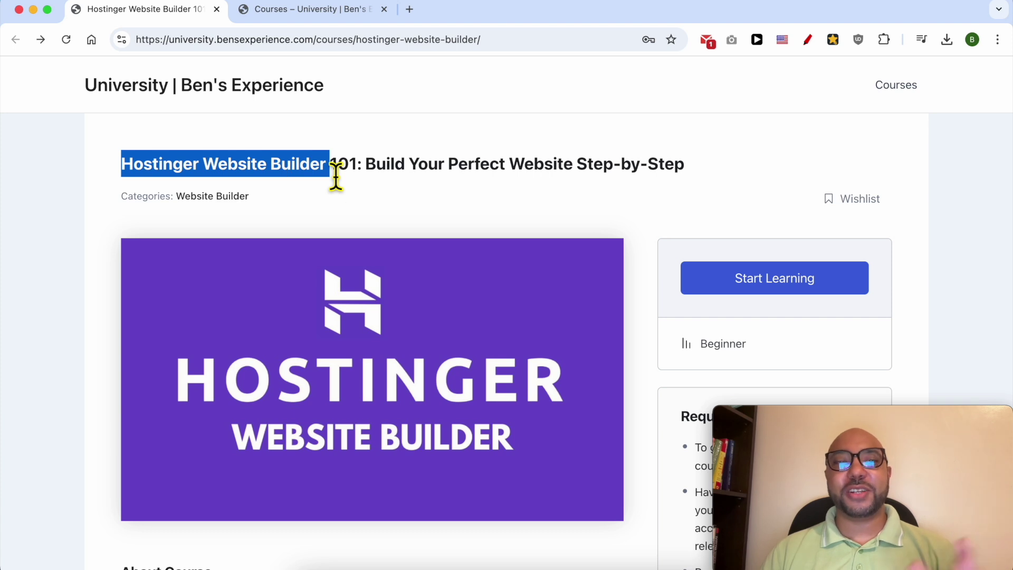
scroll(330, 189, down, 3)
scroll(328, 193, down, 10)
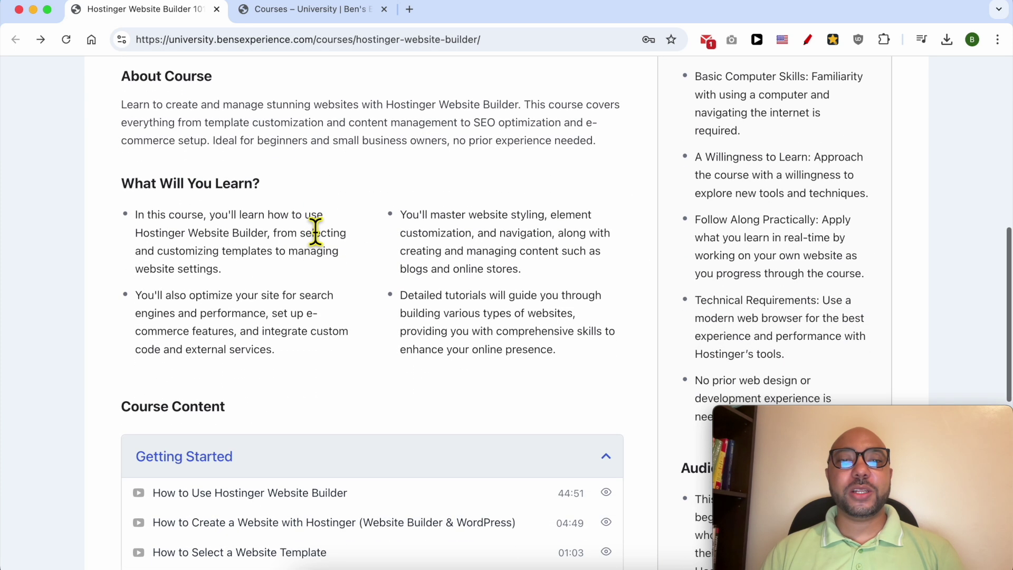
scroll(176, 301, down, 3)
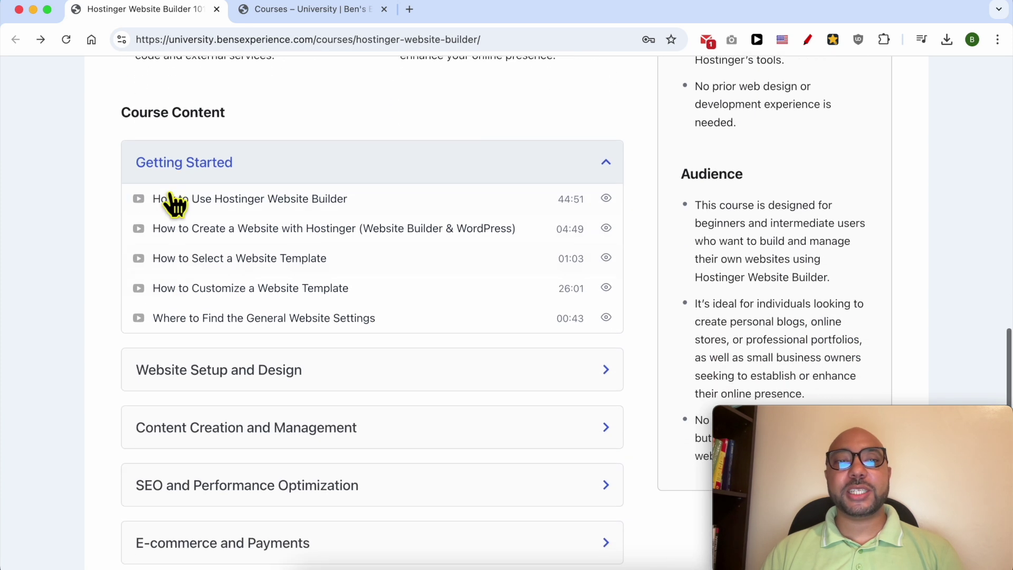
scroll(202, 311, down, 3)
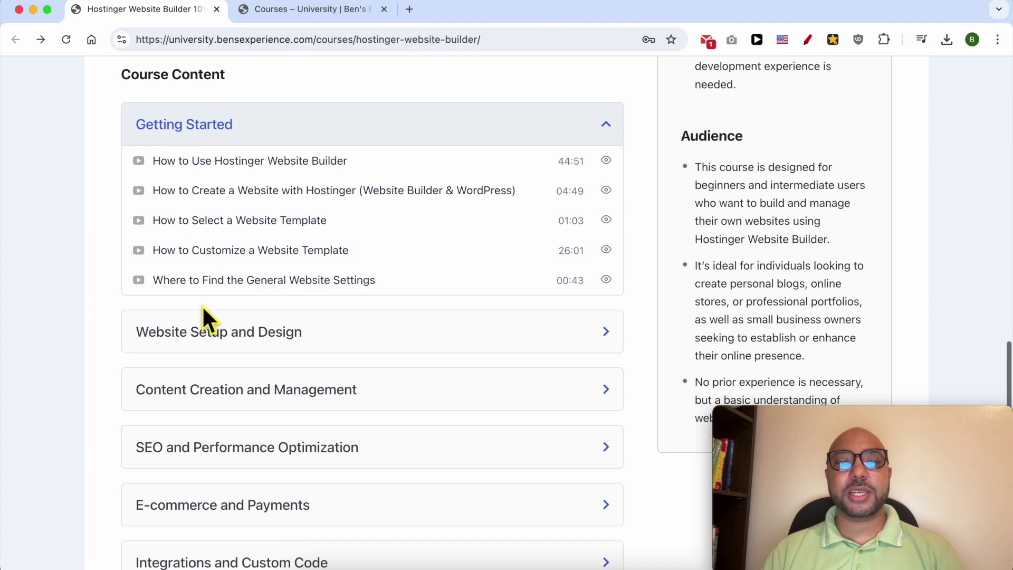
click(217, 235)
scroll(216, 259, down, 6)
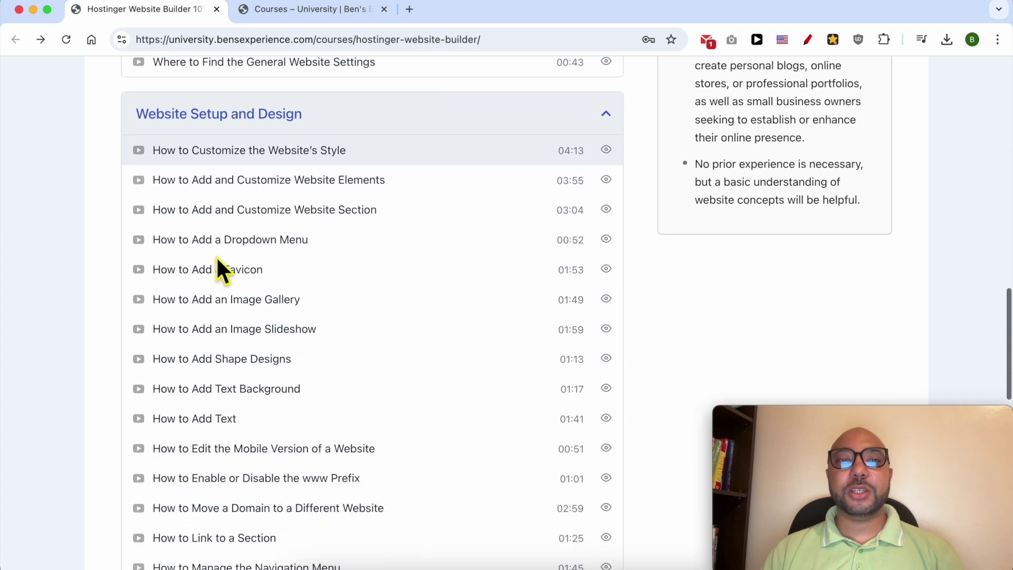
scroll(217, 258, down, 13)
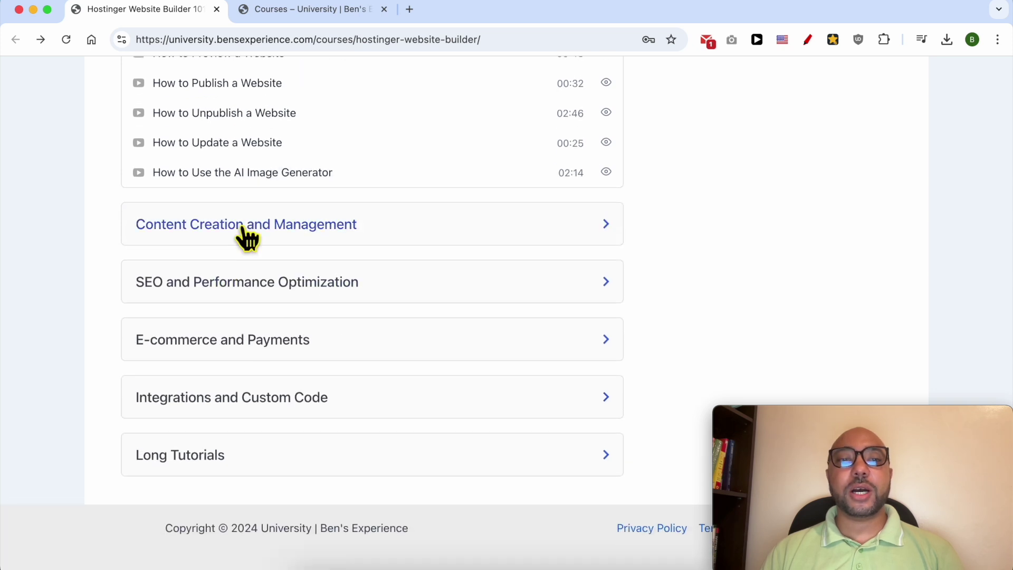
click(241, 225)
scroll(241, 227, down, 3)
scroll(241, 226, down, 10)
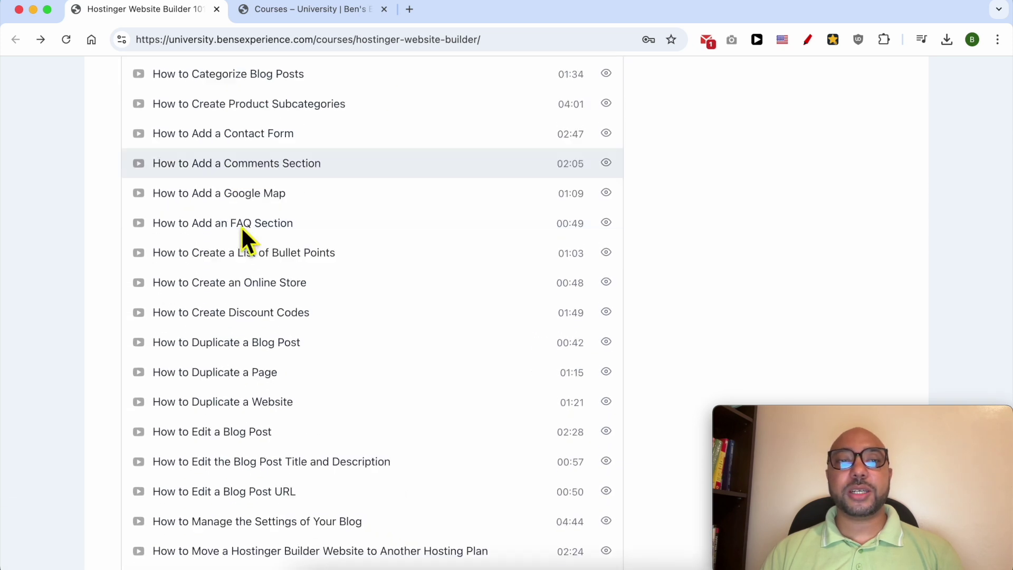
click(242, 284)
scroll(243, 287, down, 3)
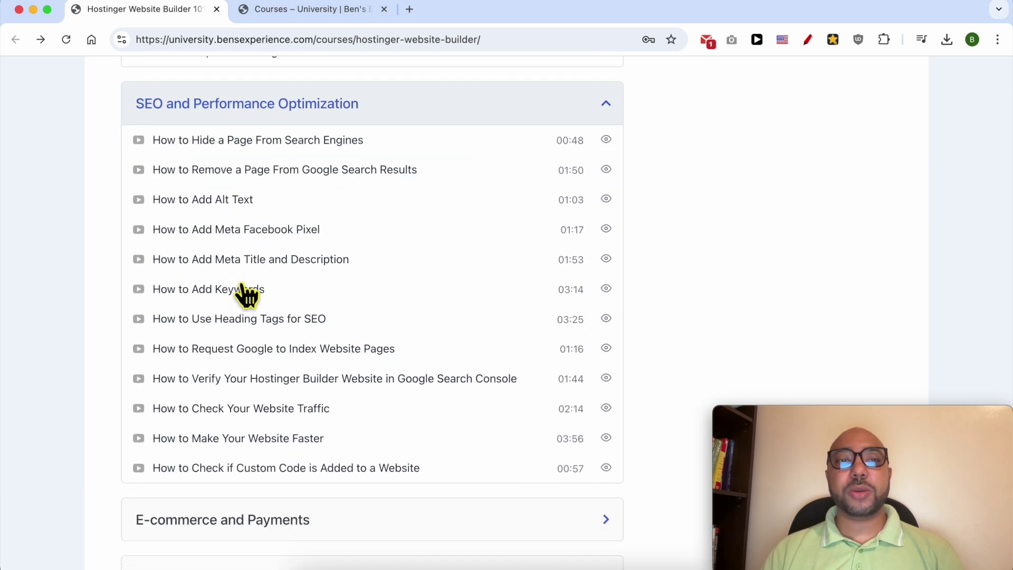
scroll(244, 296, down, 3)
click(237, 369)
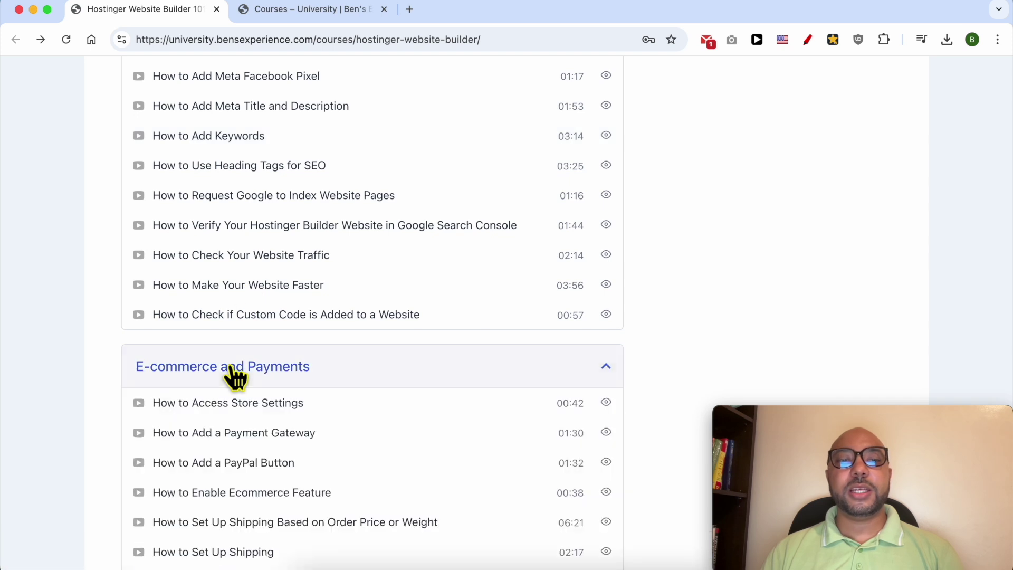
scroll(235, 375, down, 2)
scroll(278, 348, down, 7)
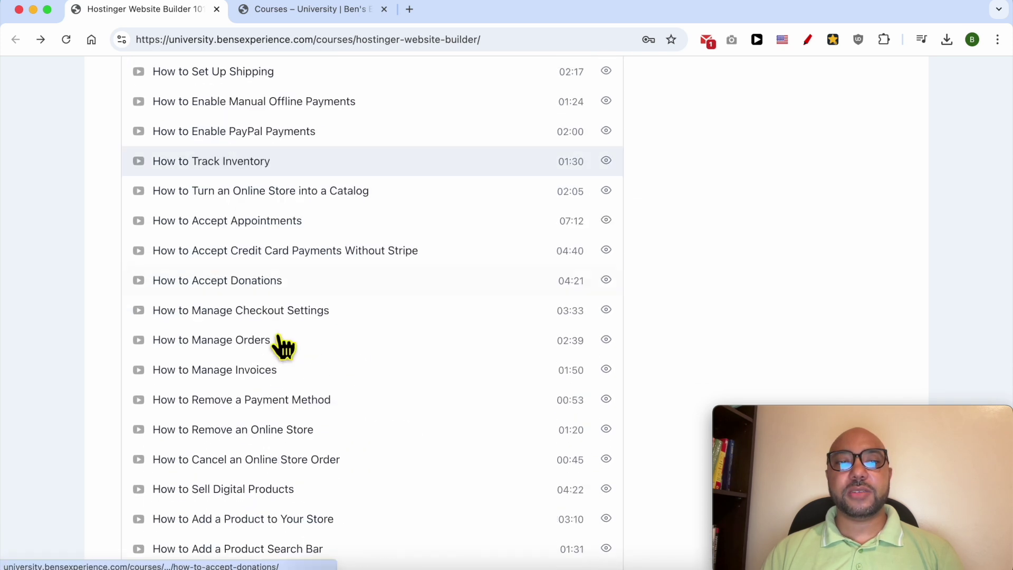
scroll(280, 349, down, 6)
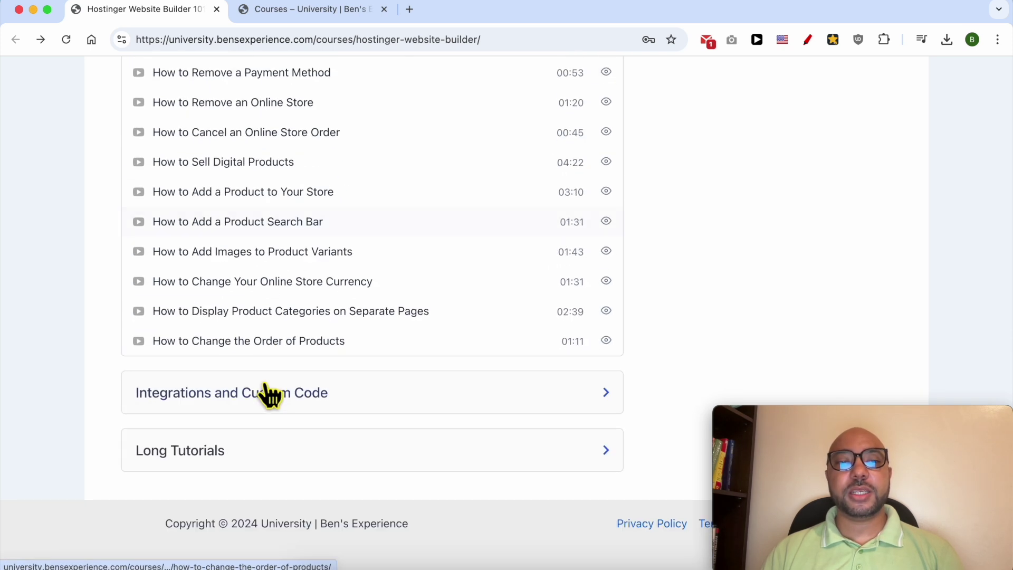
click(263, 391)
scroll(268, 385, down, 4)
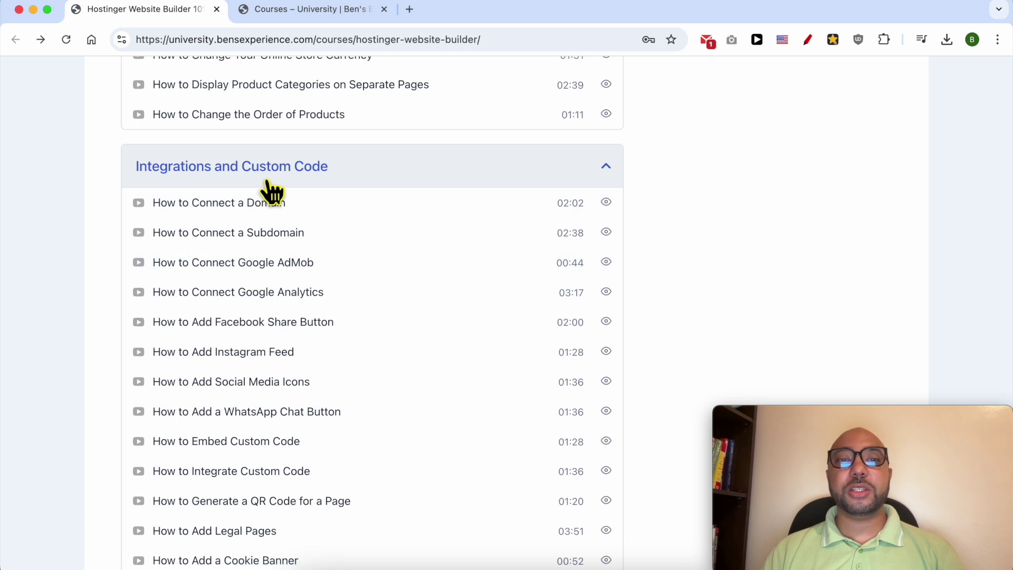
scroll(269, 192, down, 3)
scroll(268, 190, down, 3)
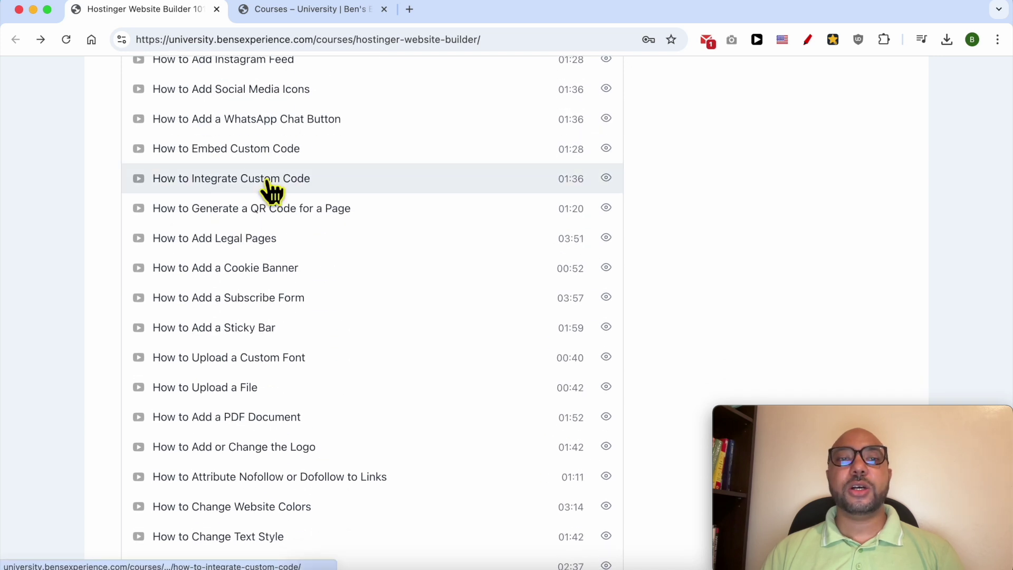
scroll(269, 248, down, 5)
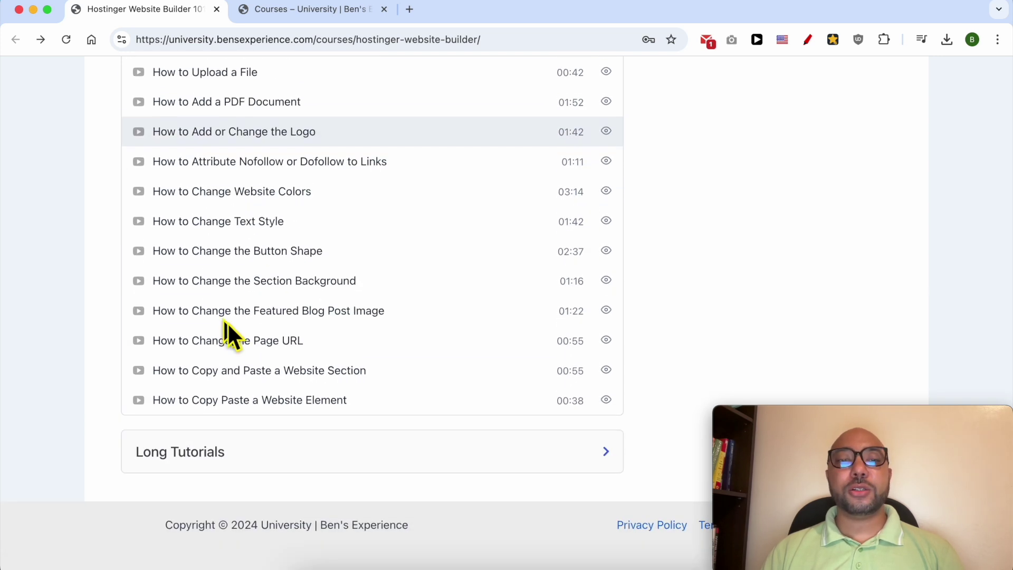
click(217, 457)
scroll(227, 364, down, 4)
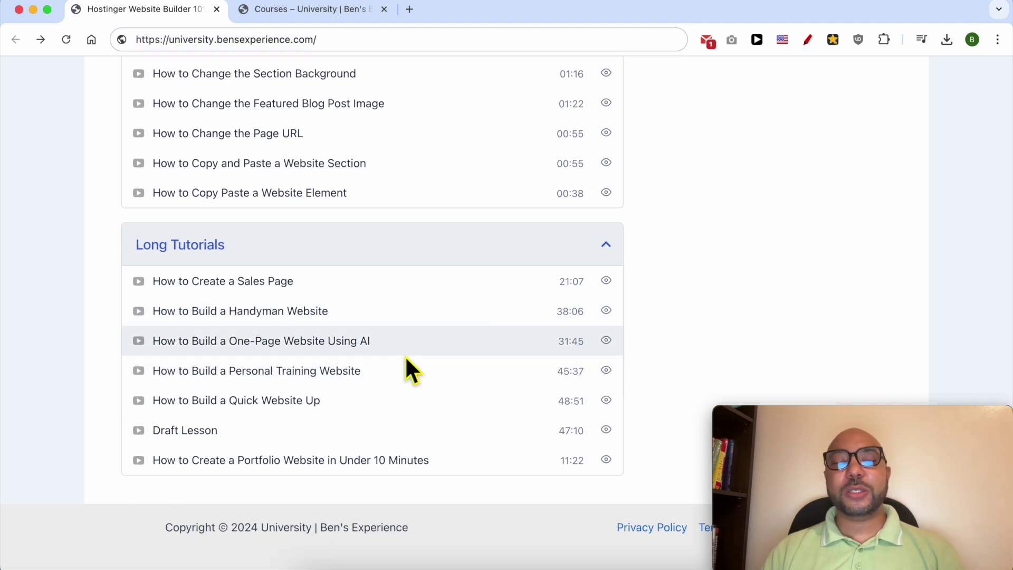
scroll(407, 359, up, 20)
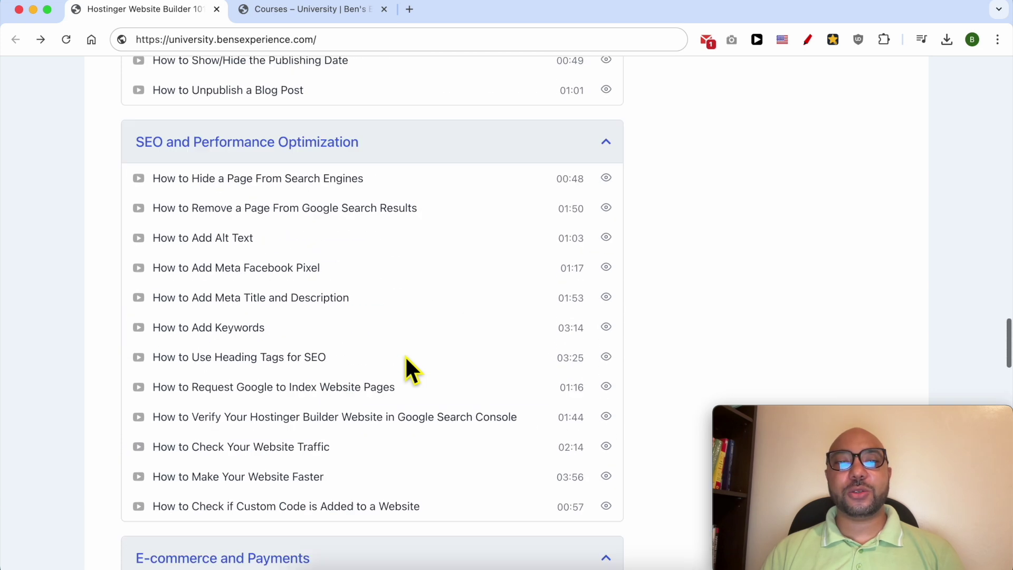
Switch to the Courses – University catalog page and scroll the course grid
click(334, 9)
click(362, 143)
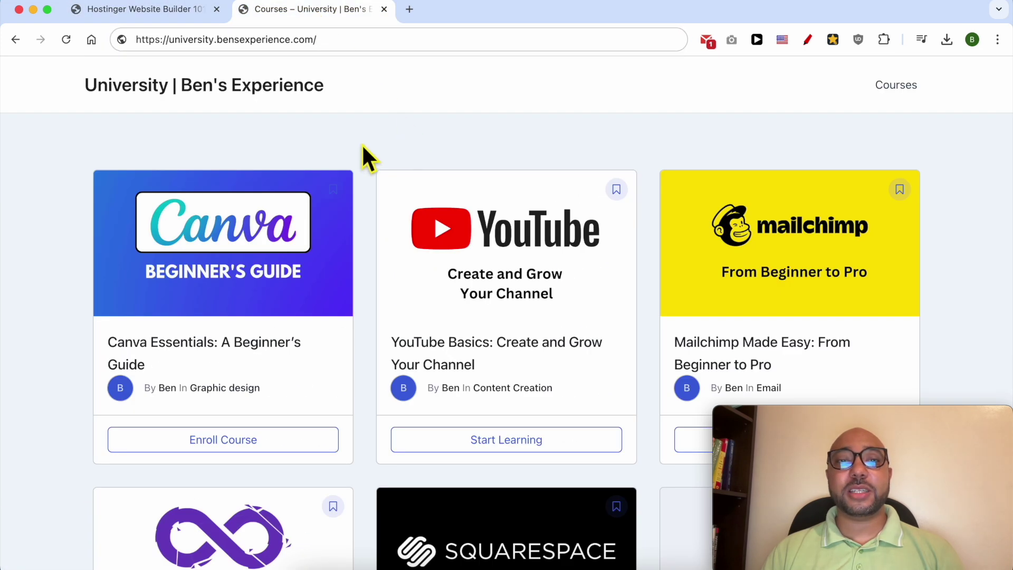
scroll(362, 147, down, 15)
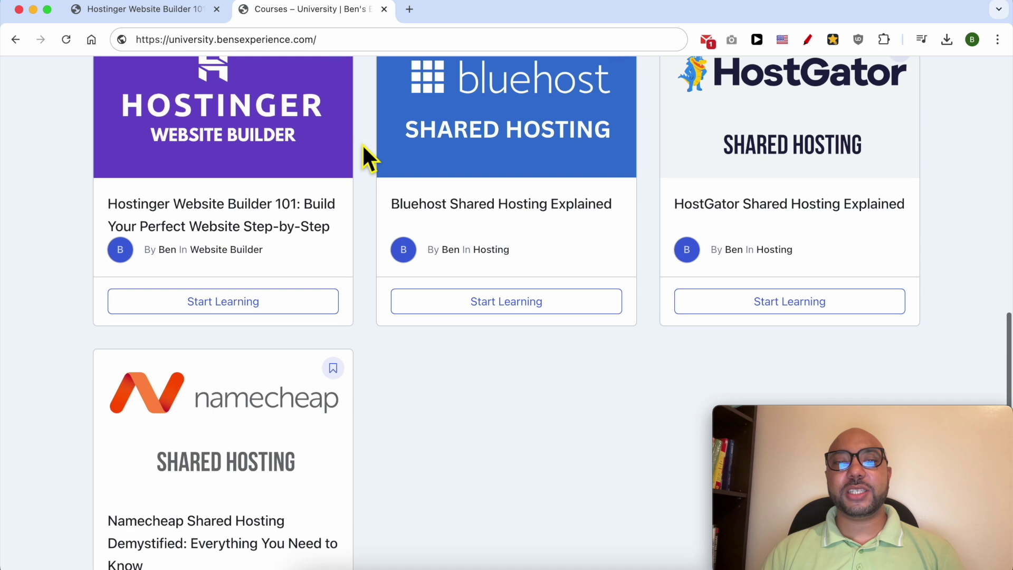
scroll(363, 150, down, 3)
drag(169, 40, 351, 42)
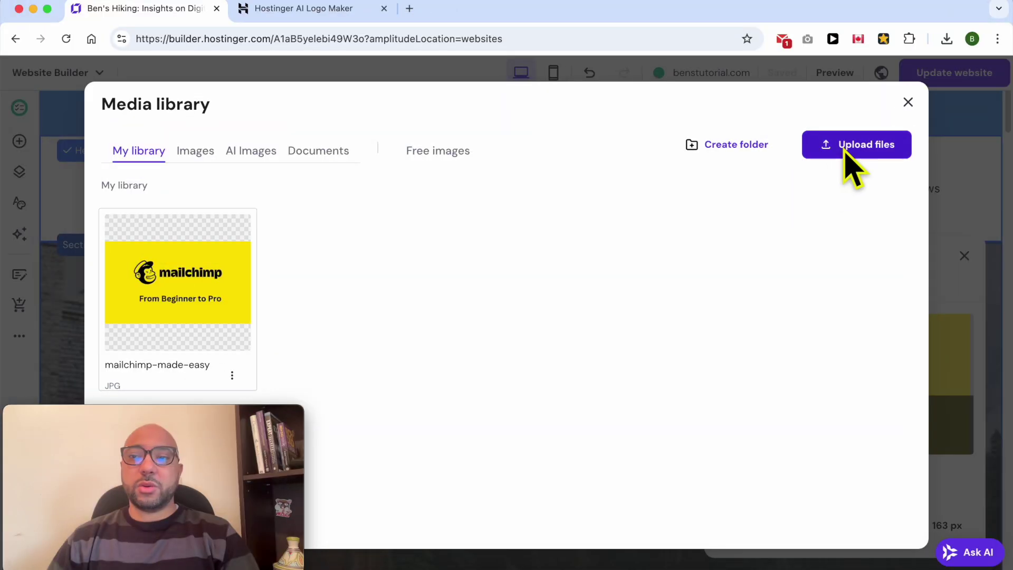
Extract the downloaded logo-files.zip archive from the upload file picker
click(852, 150)
click(295, 132)
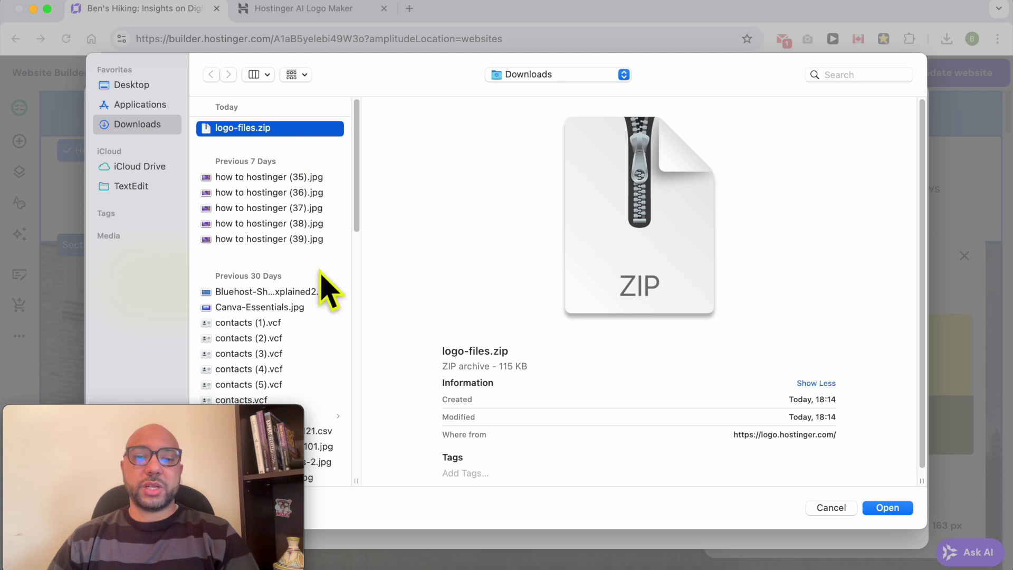
double_click(527, 356)
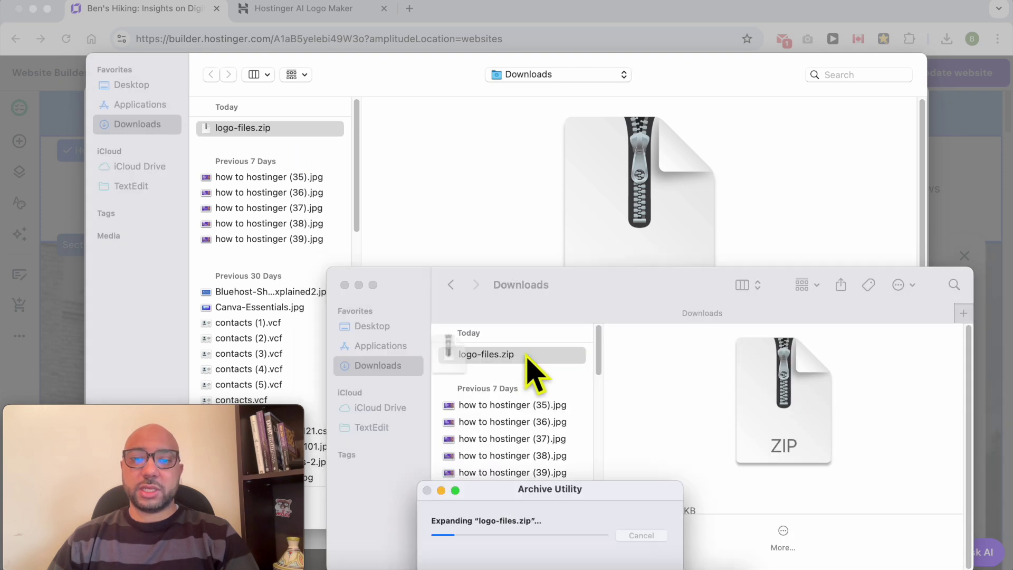
click(460, 157)
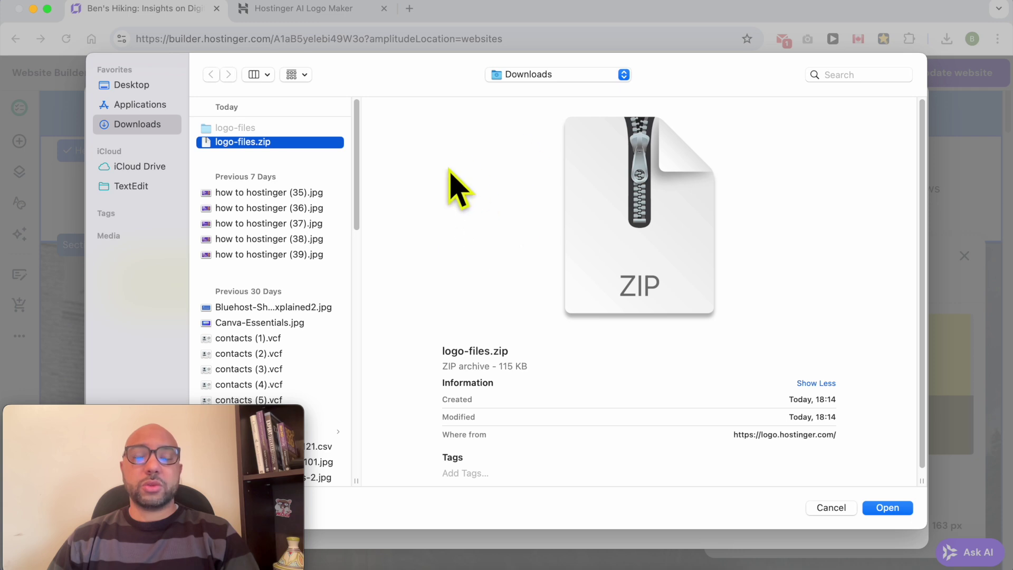
Upload logo.png from the extracted logo-files folder to the media library
click(273, 128)
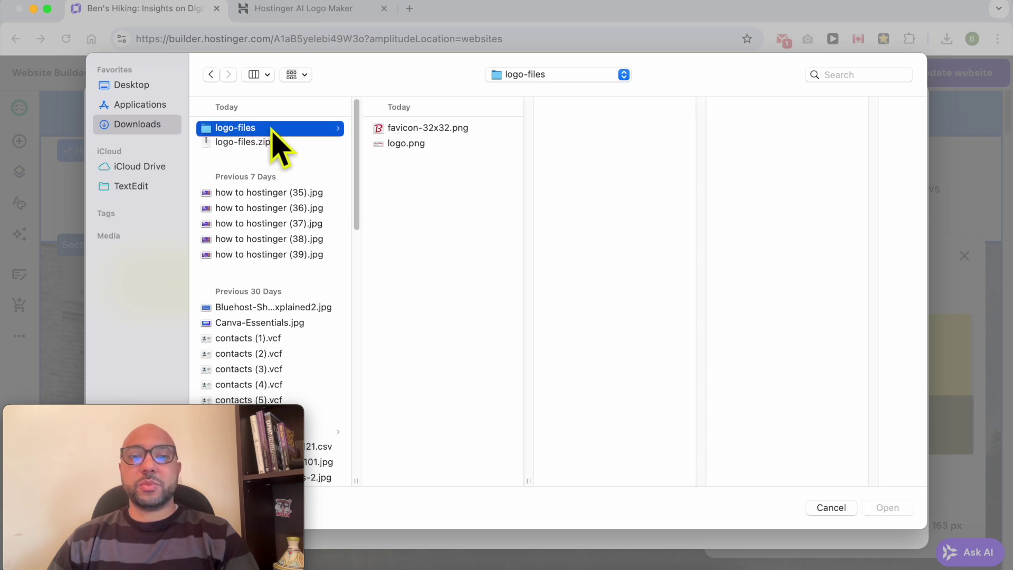
click(402, 132)
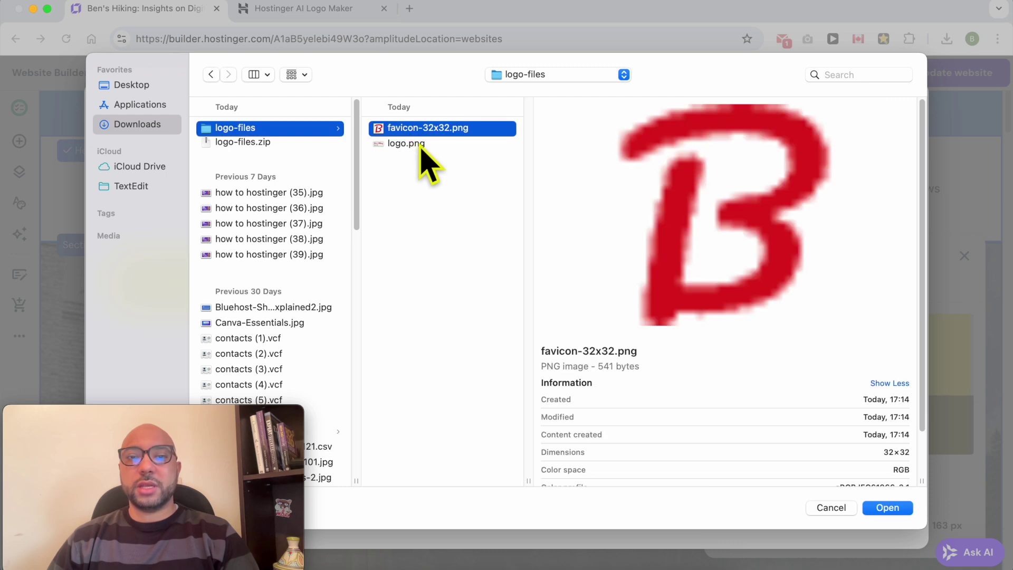
click(417, 145)
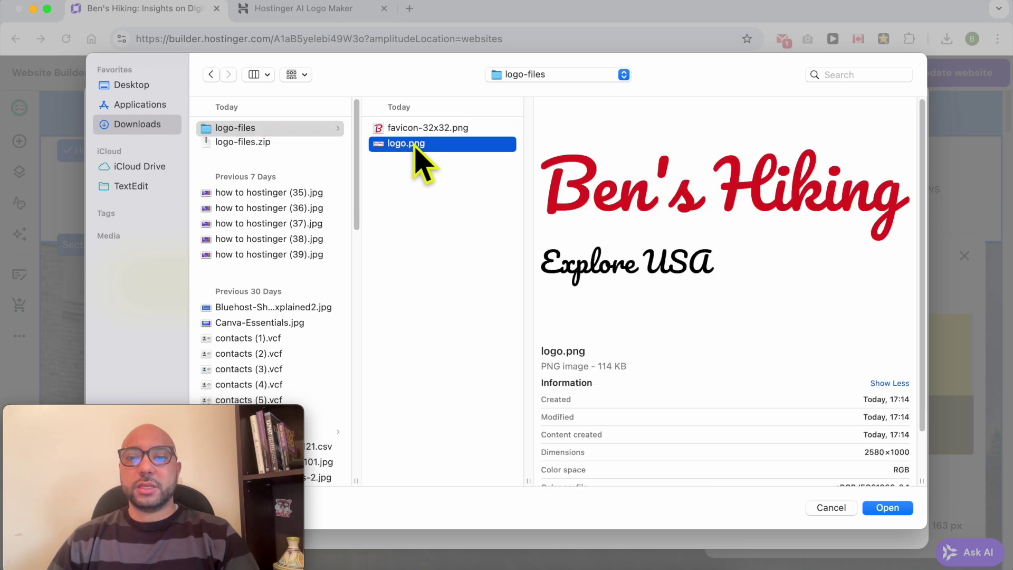
double_click(424, 144)
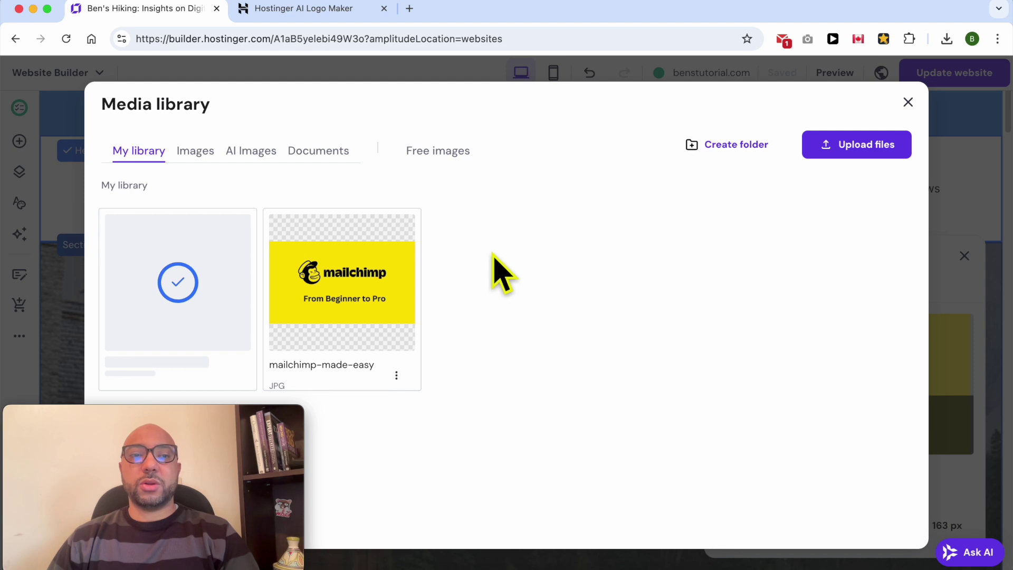
Set the uploaded Ben's Hiking image as header logo, widen it from 163 to 209 px, and publish
mouse_move(185, 280)
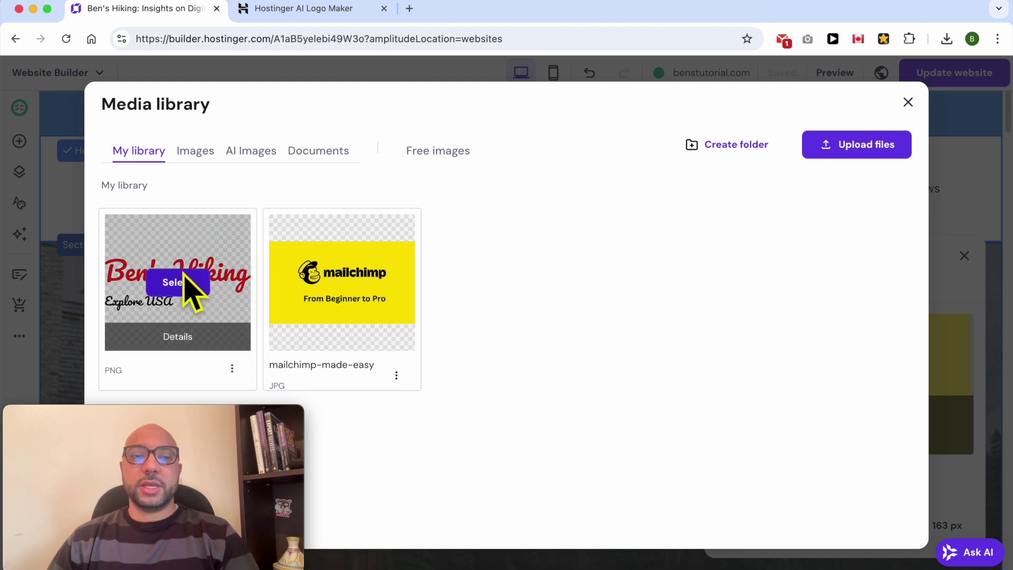
click(177, 283)
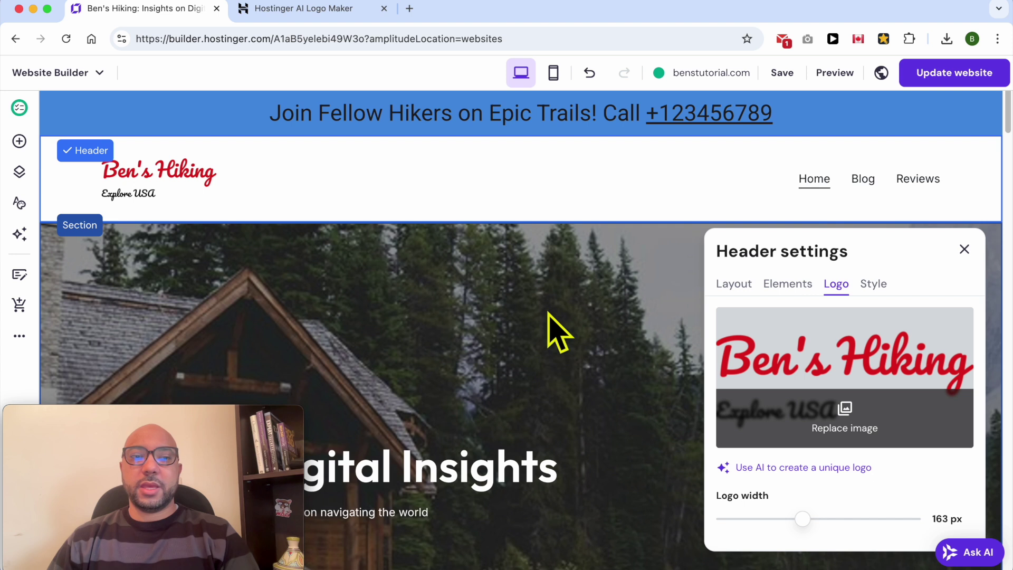
drag(805, 524, 831, 528)
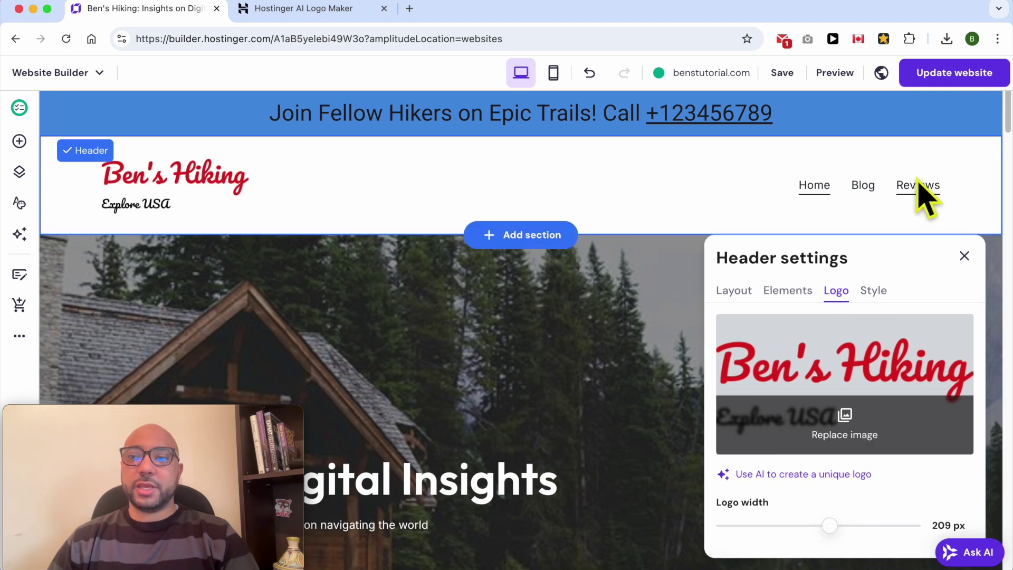
click(965, 78)
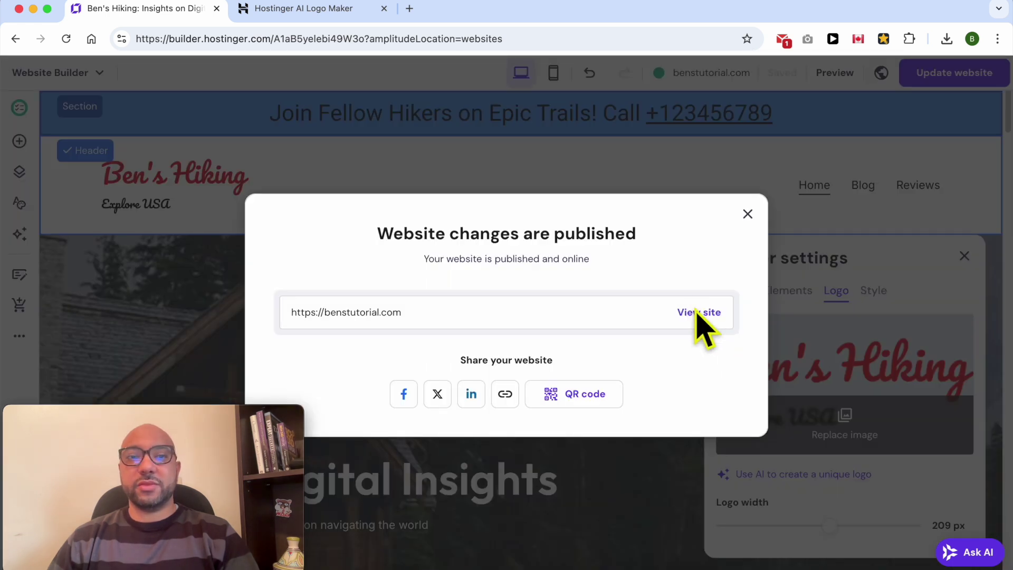
Open the live benstutorial.com site and briefly highlight the Ben's Hiking header logo
click(695, 312)
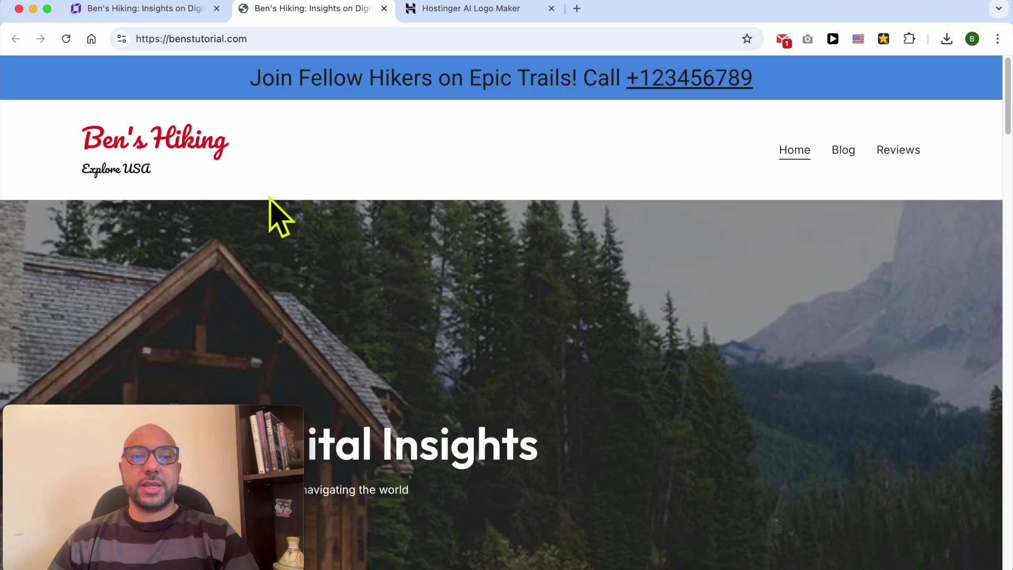
drag(316, 159, 144, 130)
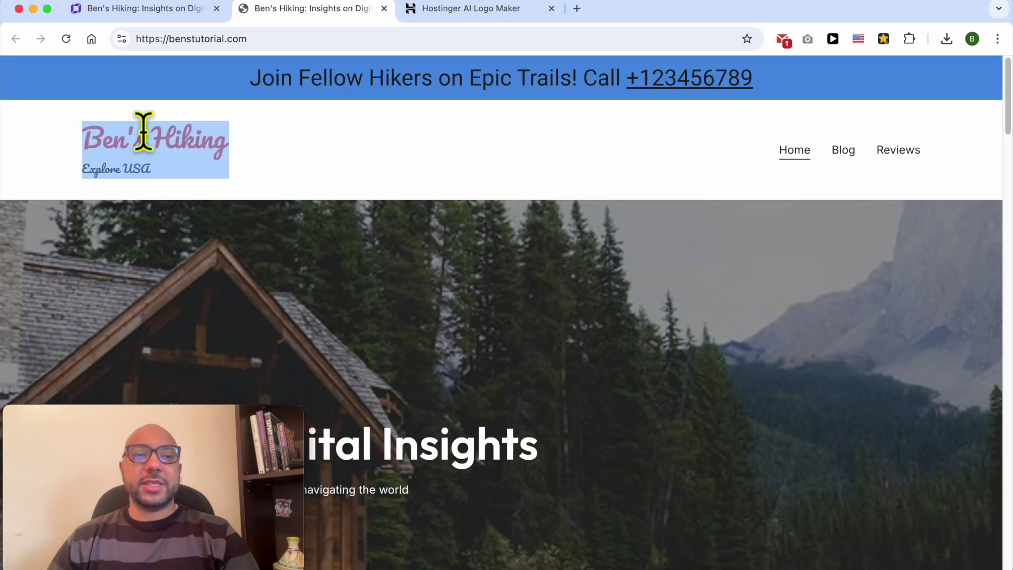
click(35, 144)
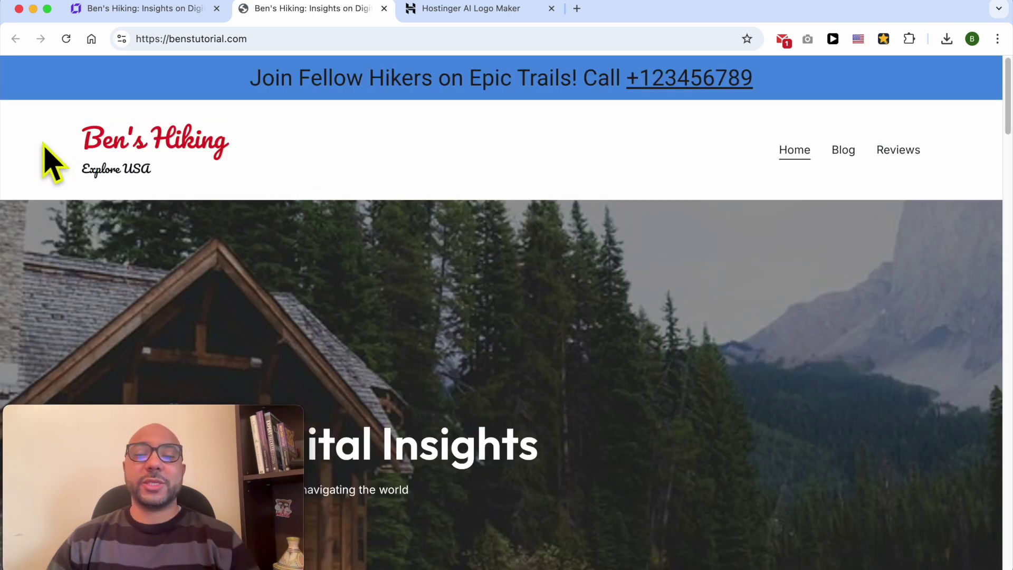